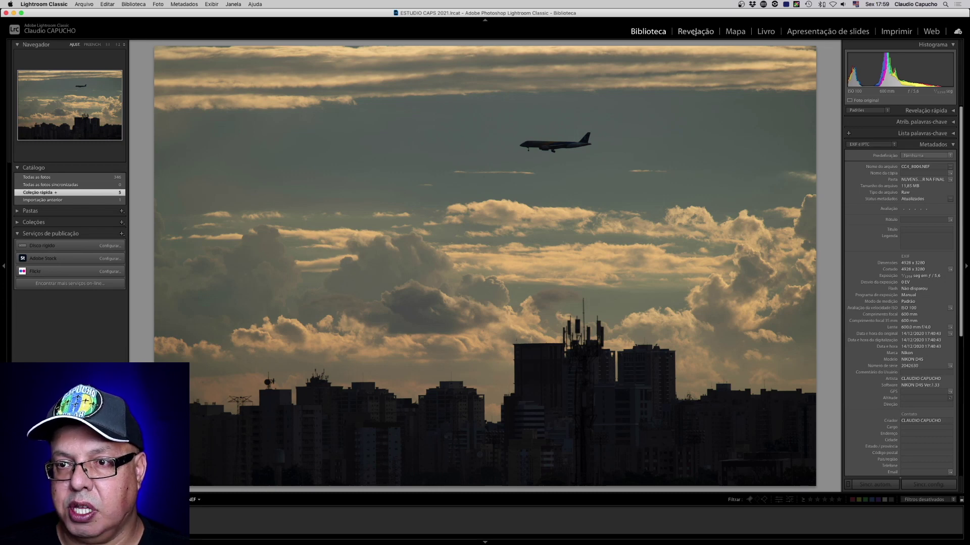
Open the sunset skyline photo for developing and set exposure to +0.60, whites to +62 and blacks to +15
click(695, 32)
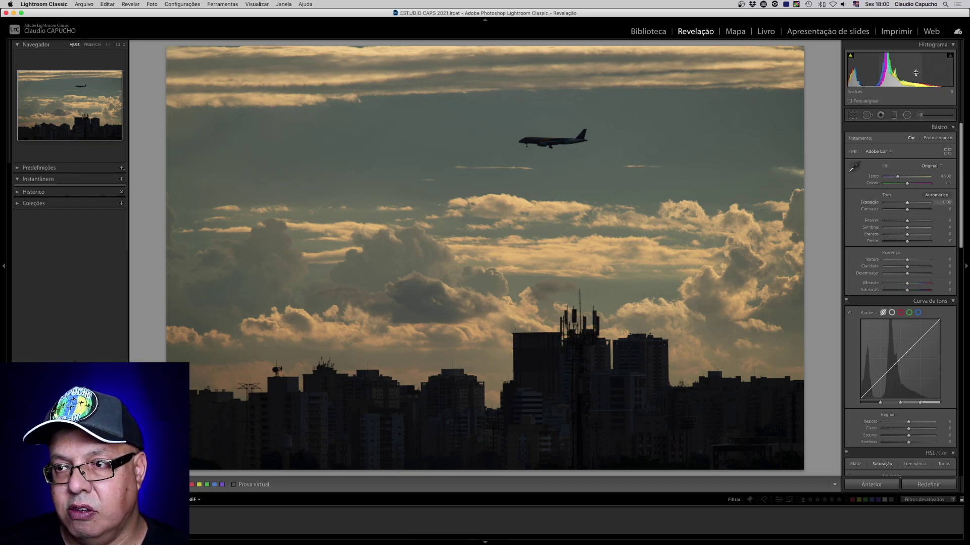
drag(882, 71, 906, 72)
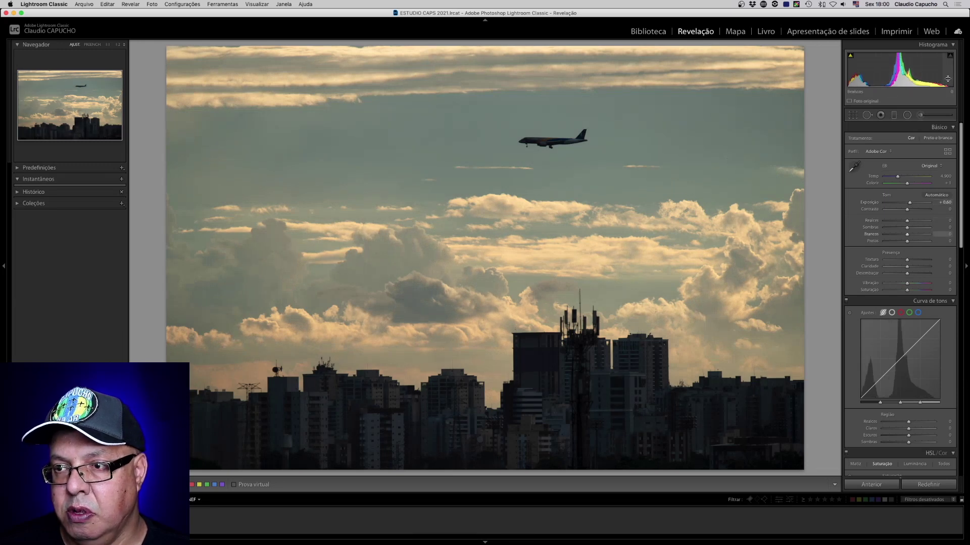
drag(934, 70, 949, 75)
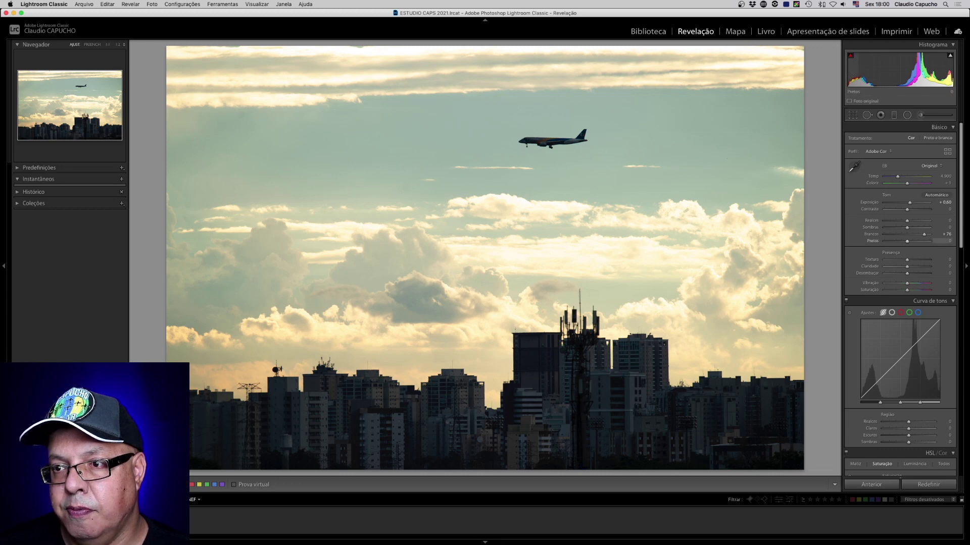
drag(853, 74, 854, 71)
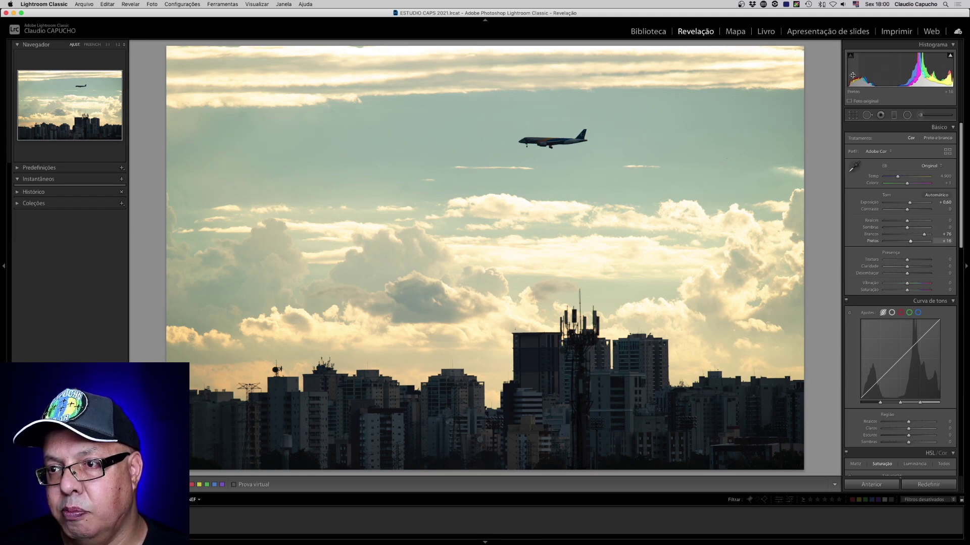
drag(854, 75, 850, 83)
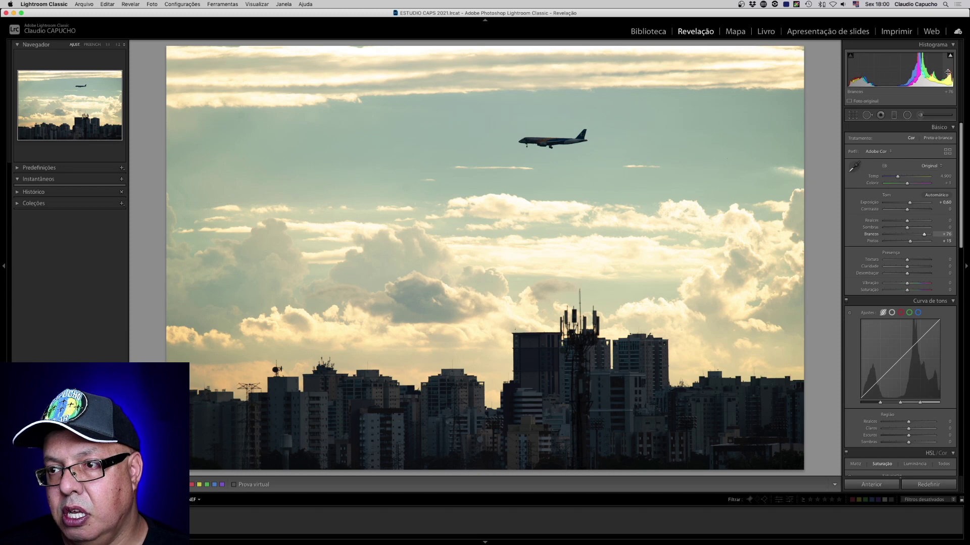
mouse_move(950, 57)
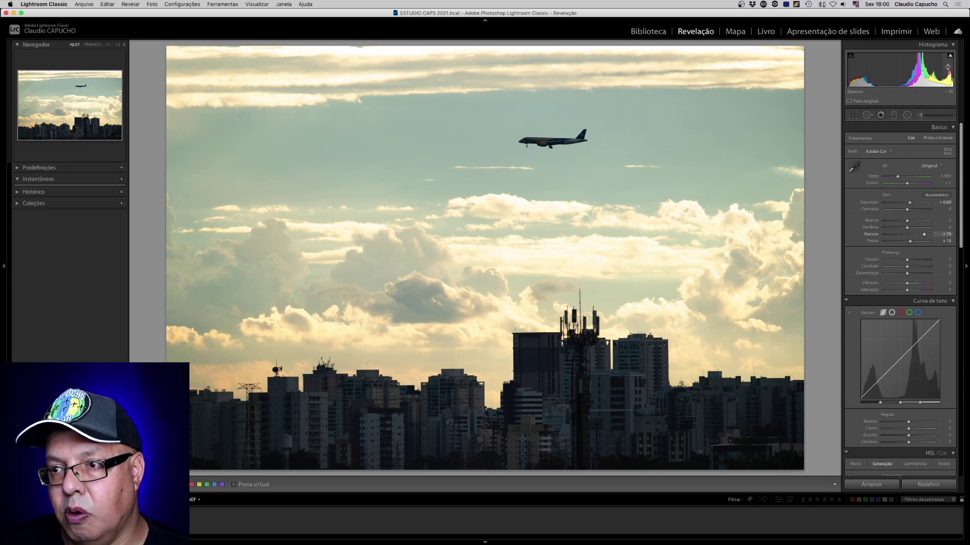
drag(948, 69, 935, 69)
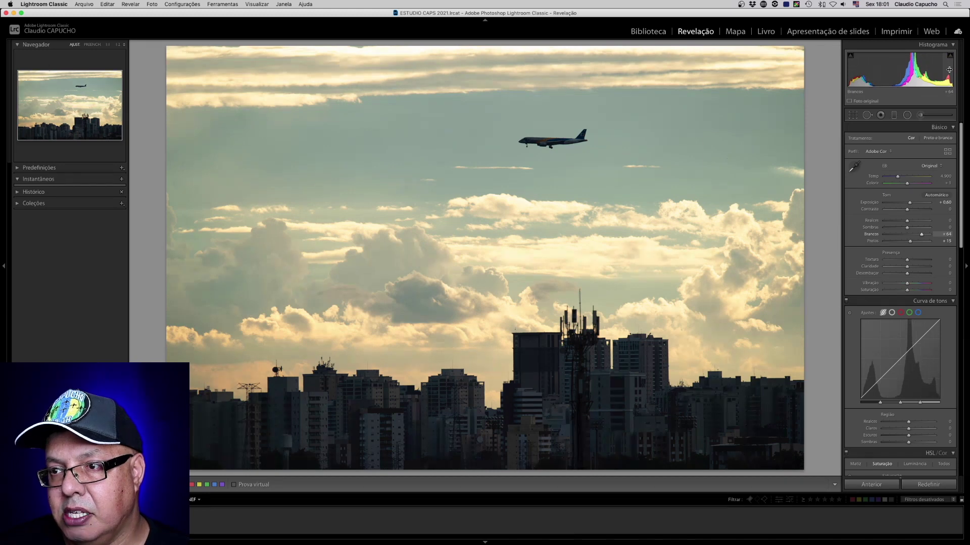
drag(950, 70, 948, 70)
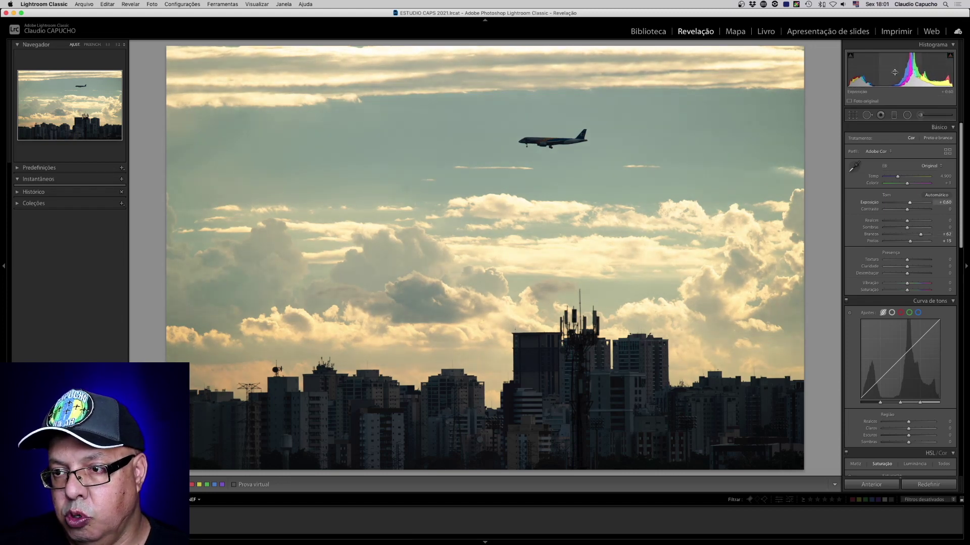
Raise the skyline photo's contrast to +52 and rebalance its extremes with blacks +29 and whites +56
drag(907, 209, 919, 210)
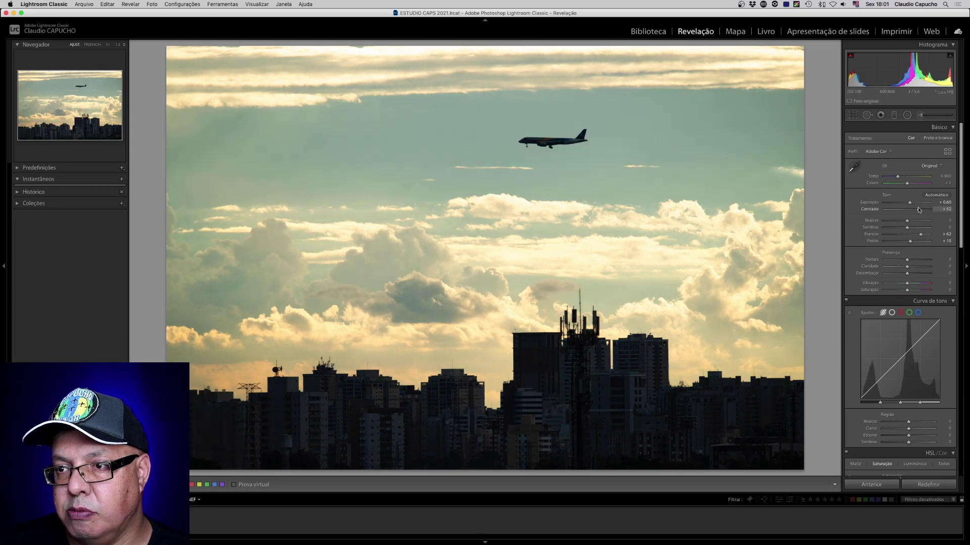
drag(855, 76, 865, 76)
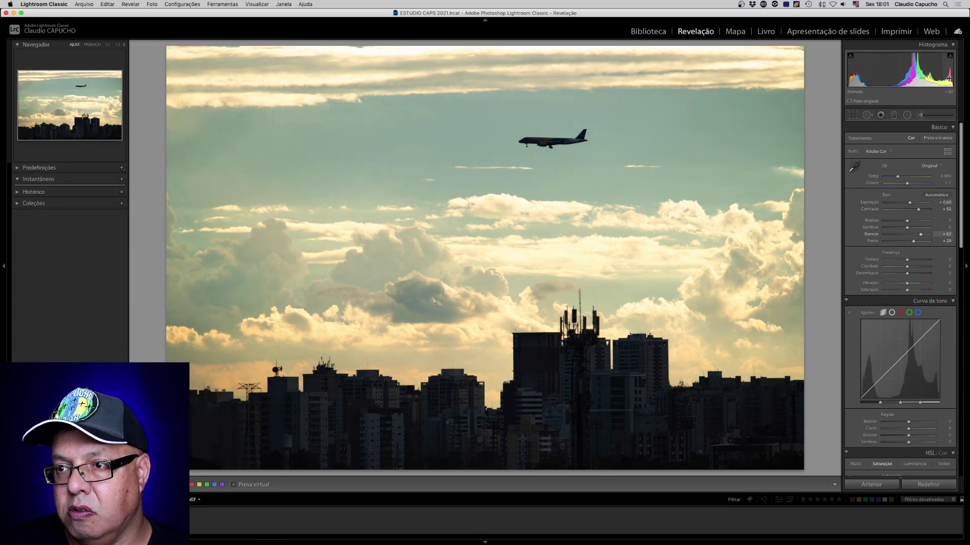
drag(949, 78, 945, 79)
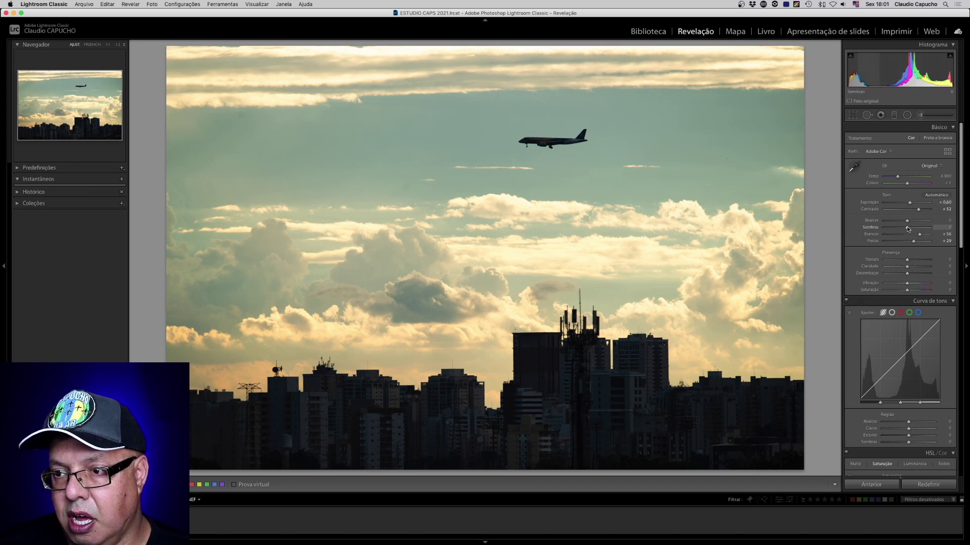
Try different shadow levels on the dark buildings and set shadows to +100
drag(908, 229, 926, 228)
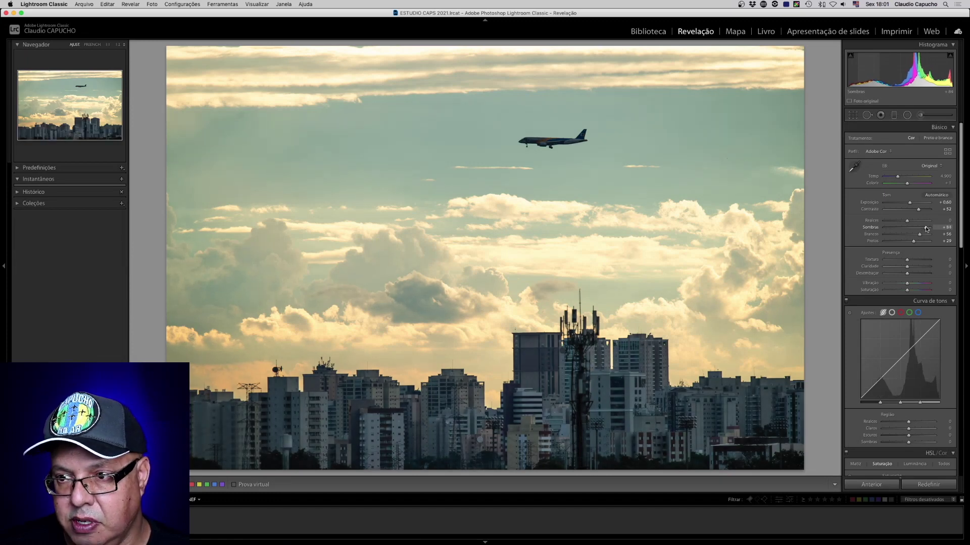
drag(926, 229, 932, 230)
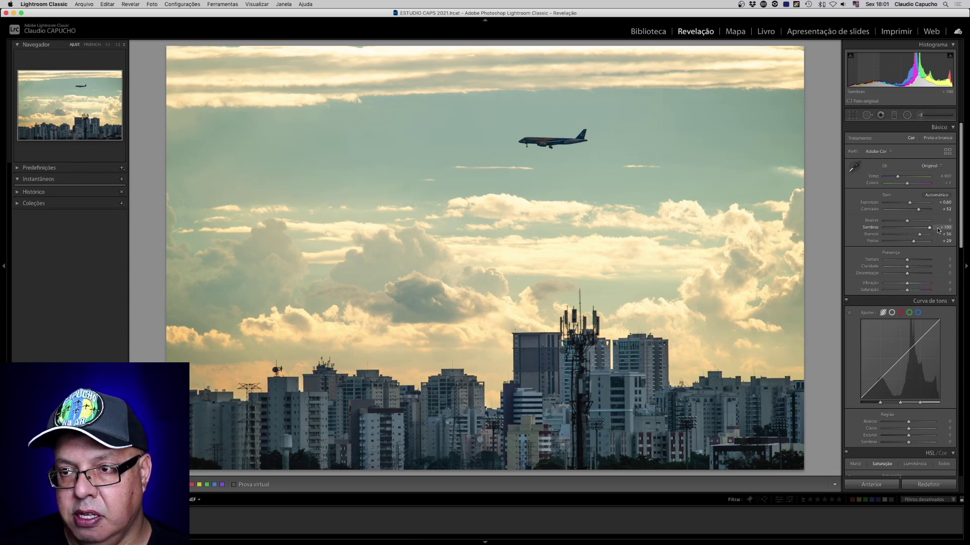
mouse_move(937, 230)
mouse_down()
mouse_move(919, 228)
mouse_move(933, 229)
mouse_up()
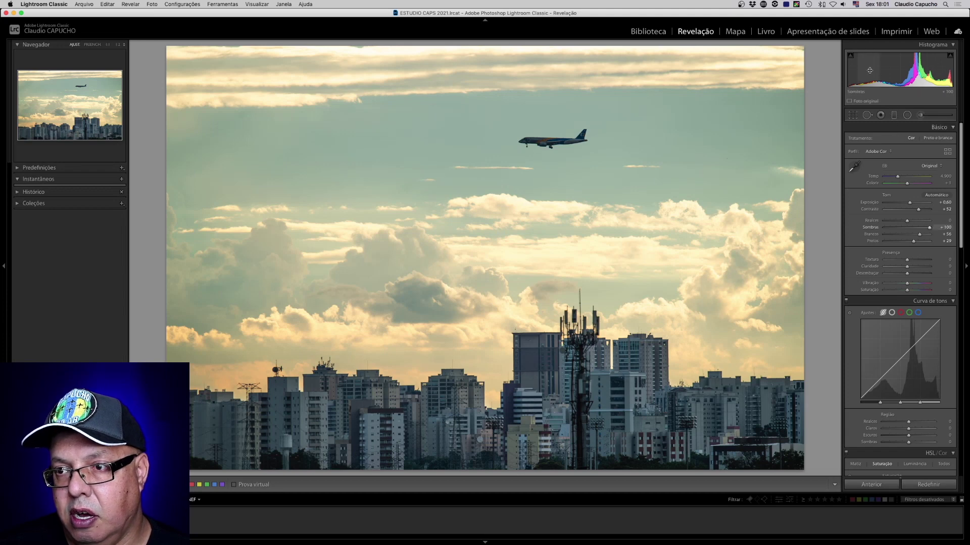
drag(897, 84, 855, 84)
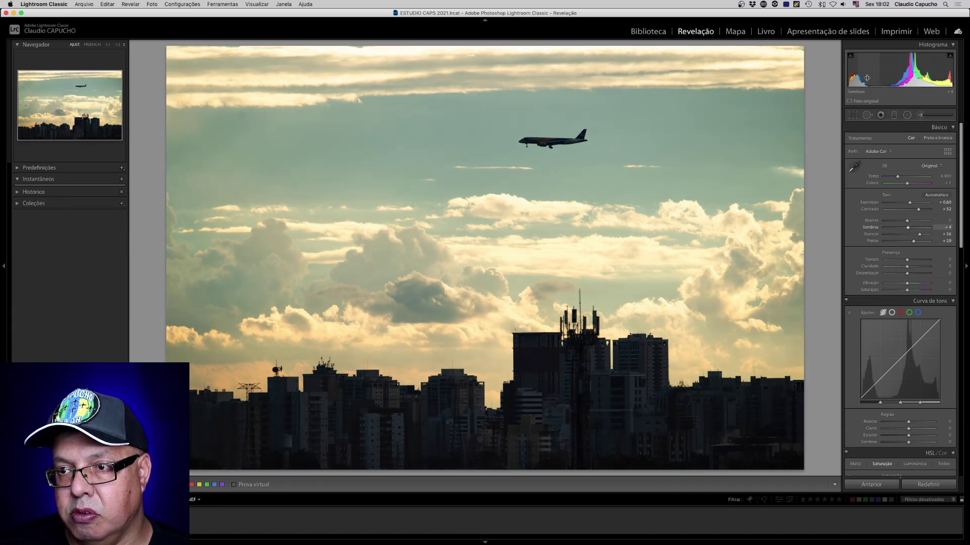
drag(856, 78, 865, 76)
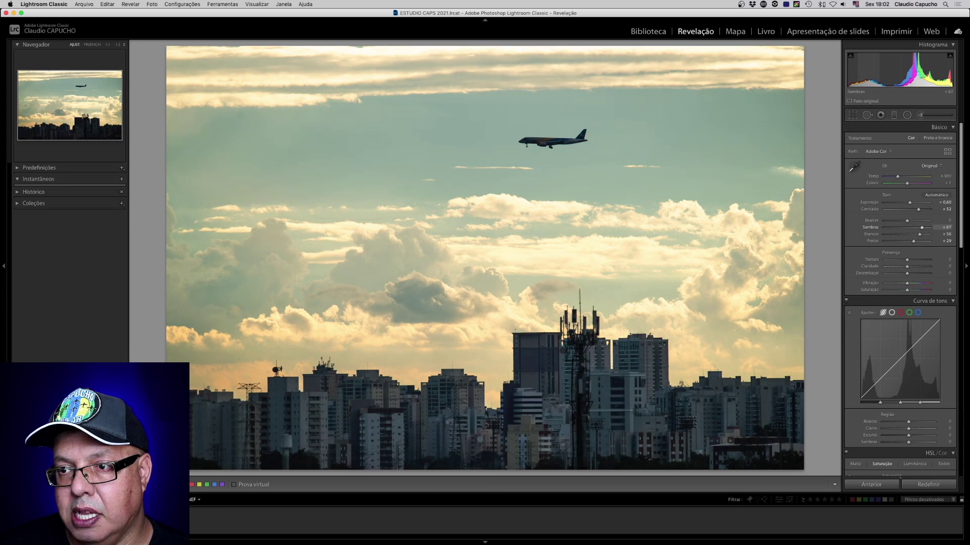
drag(874, 83, 888, 83)
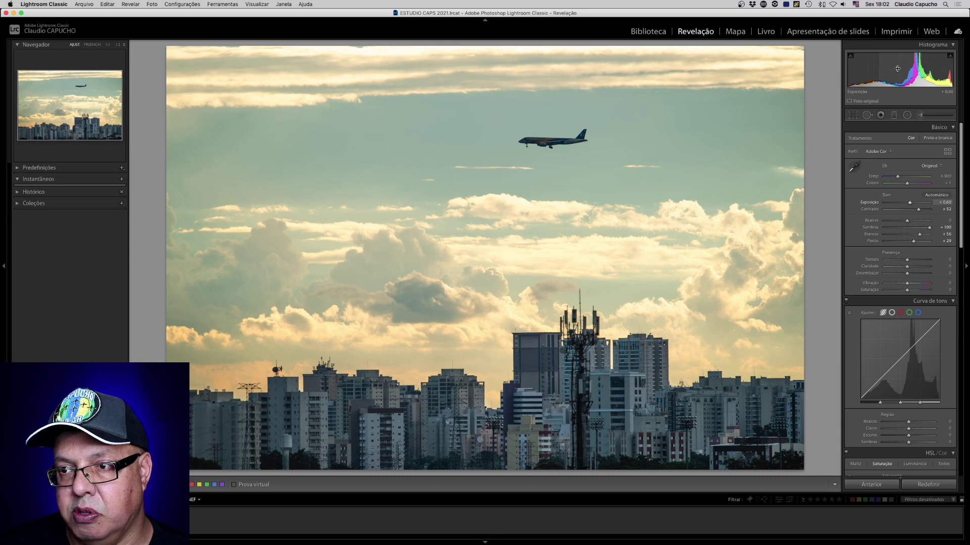
Set the skyline photo's exposure to +0.16, contrast to +81, blacks to +20 and whites to +54, and compare before and after
drag(922, 71, 895, 68)
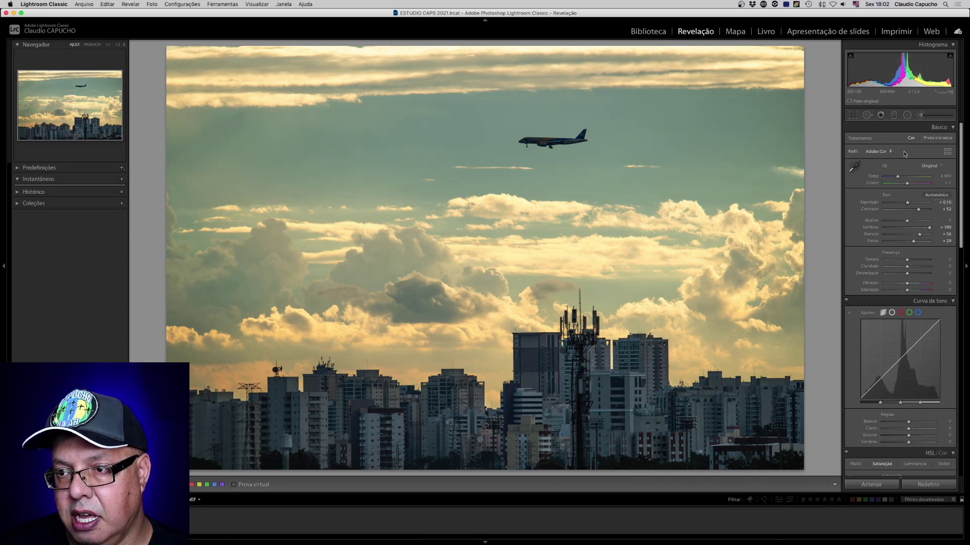
drag(920, 210, 925, 210)
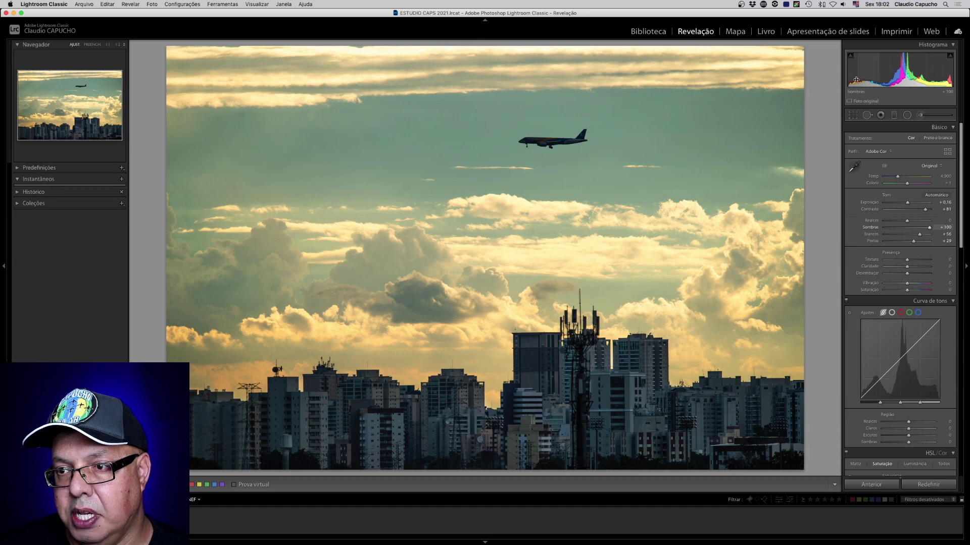
drag(913, 241, 911, 241)
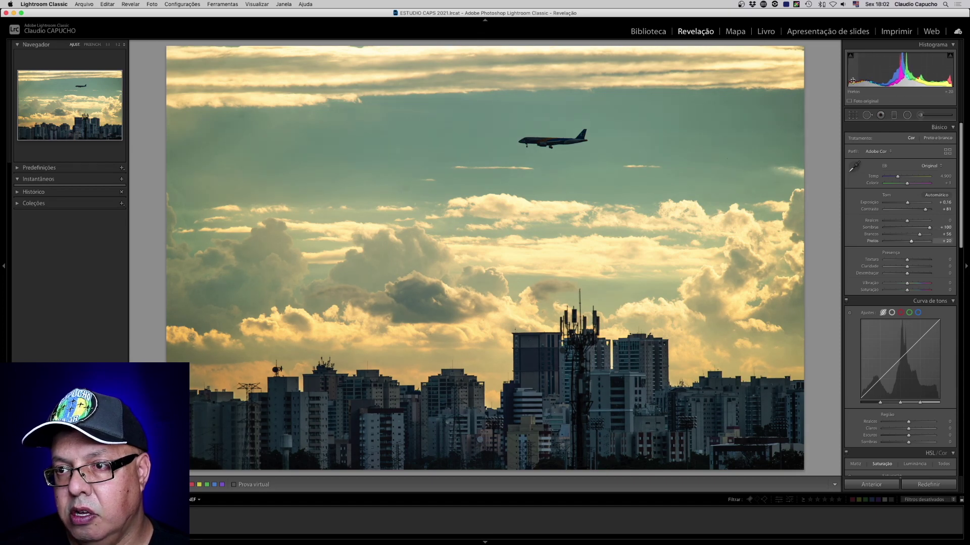
drag(947, 82, 943, 82)
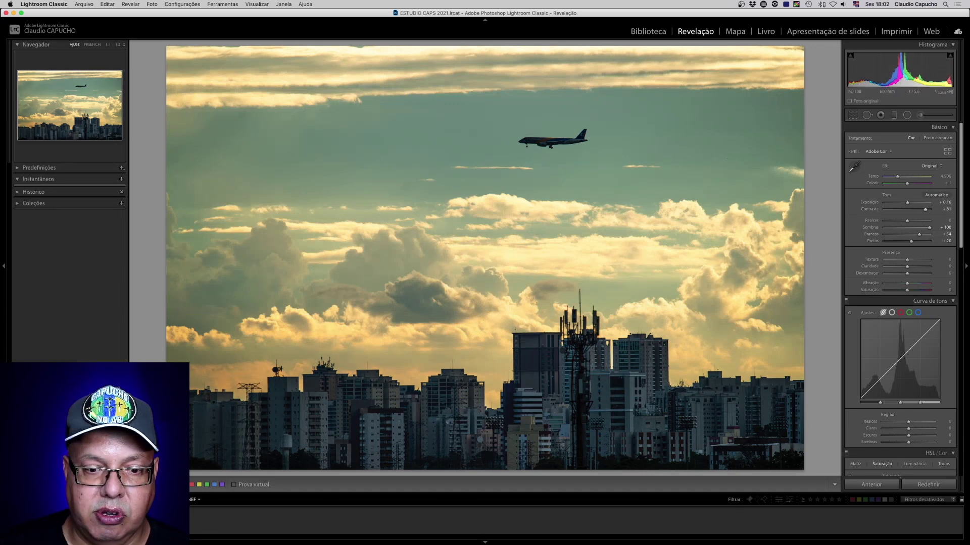
key(y)
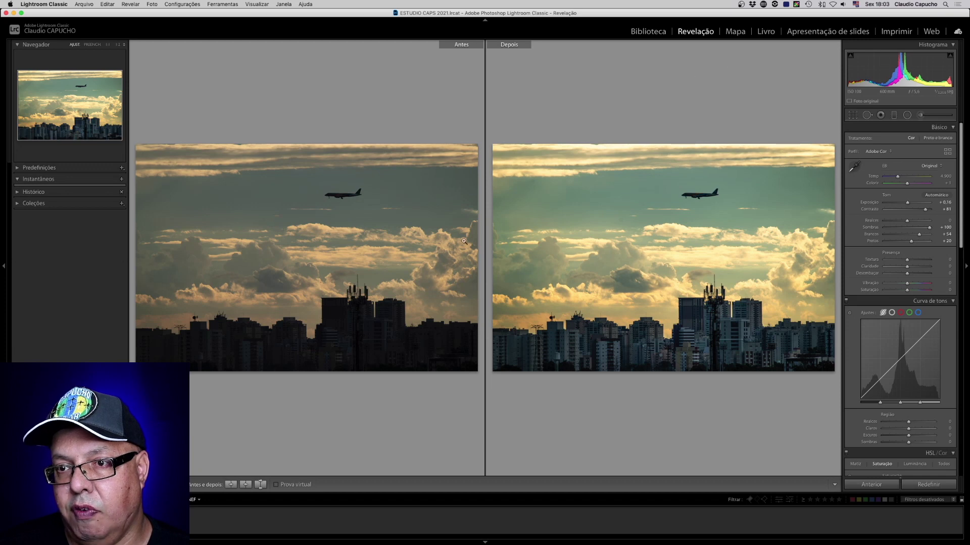
key(y)
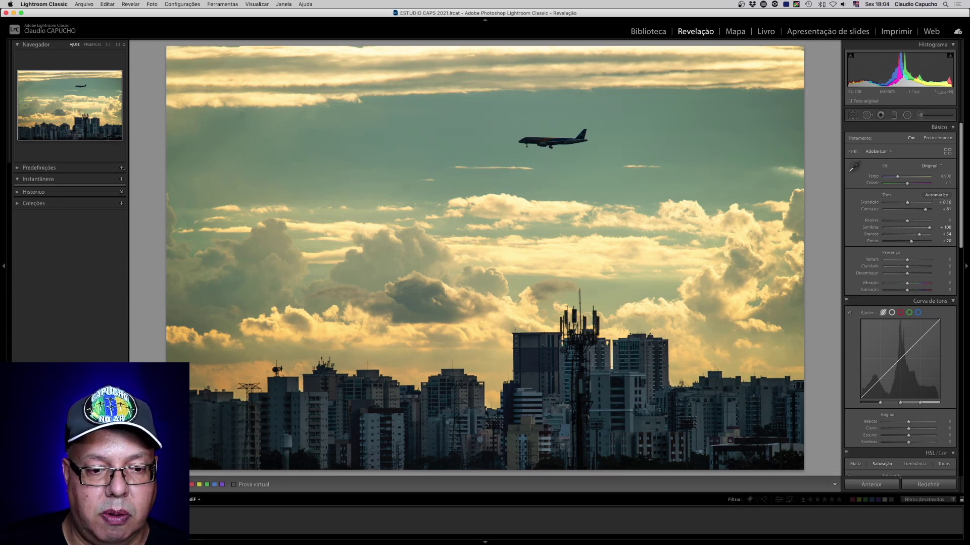
Go to the Azul propeller plane photo and set exposure to +2.70 and contrast to +48
key(Right)
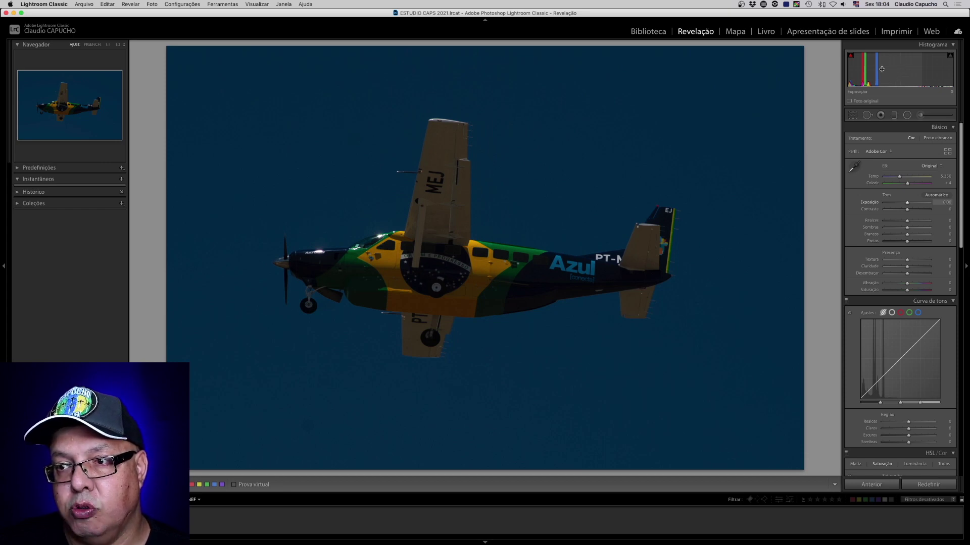
drag(889, 71, 910, 71)
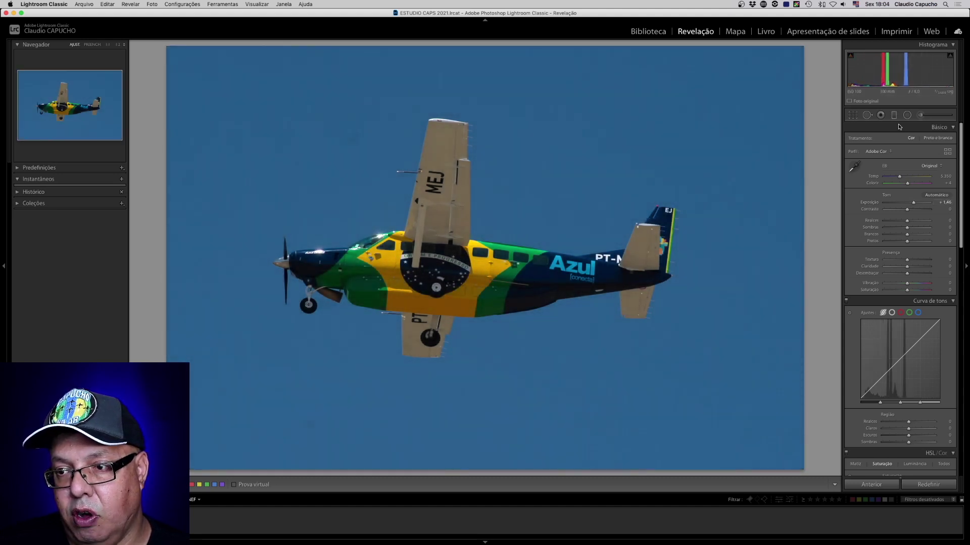
mouse_move(914, 204)
mouse_down()
mouse_move(894, 202)
mouse_move(919, 206)
mouse_up()
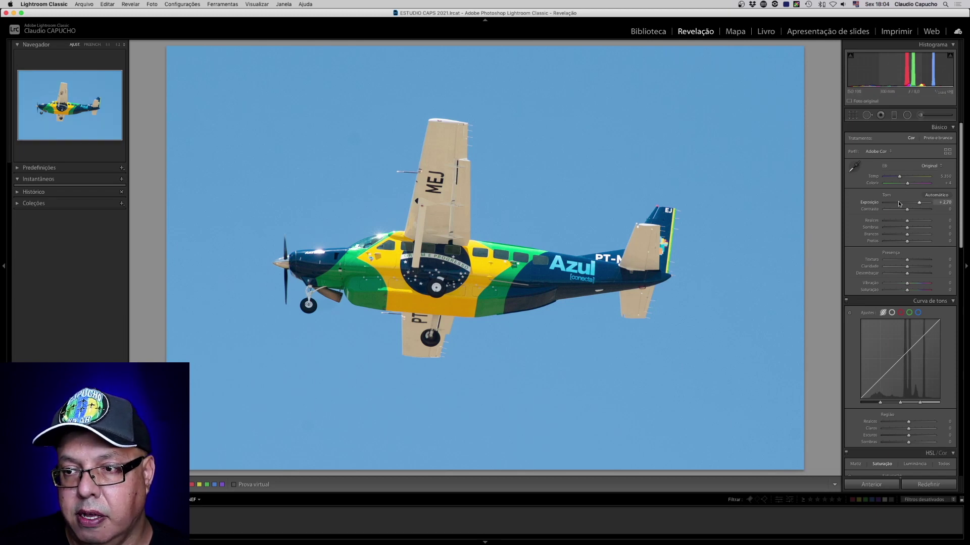
drag(911, 213, 919, 215)
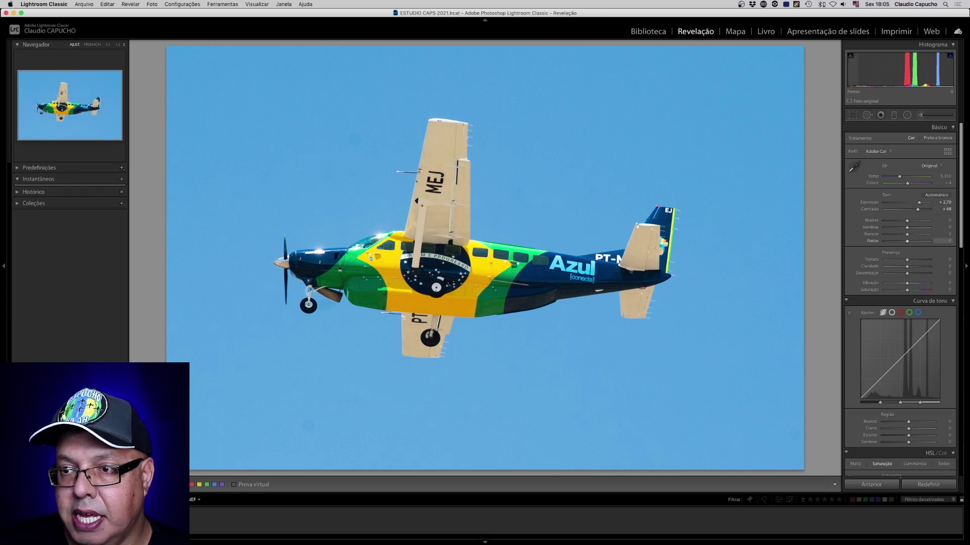
Fine-tune the propeller plane photo with exposure +2.52, whites −7 and blacks −22
mouse_move(856, 67)
mouse_down()
mouse_move(845, 67)
mouse_move(854, 61)
mouse_up()
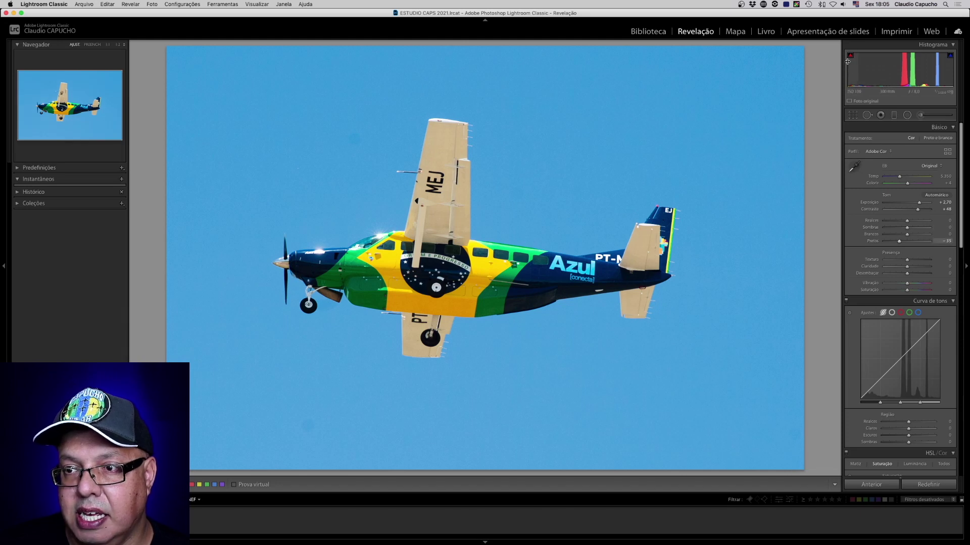
drag(852, 75, 855, 75)
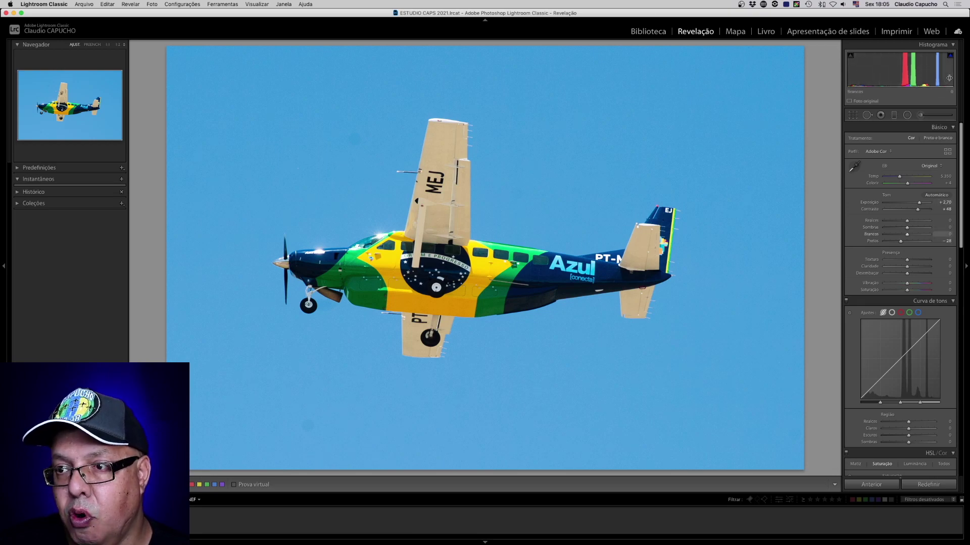
drag(949, 78, 949, 78)
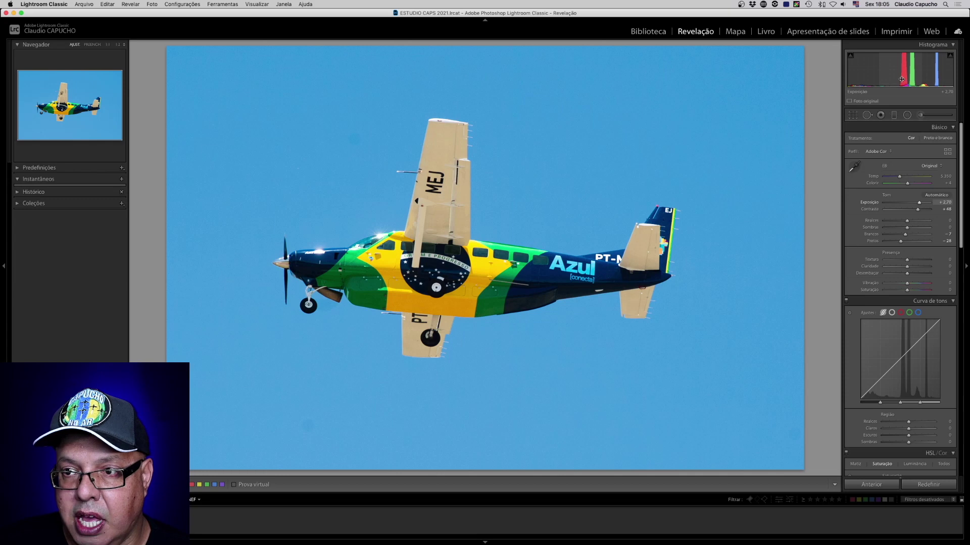
drag(920, 71, 917, 70)
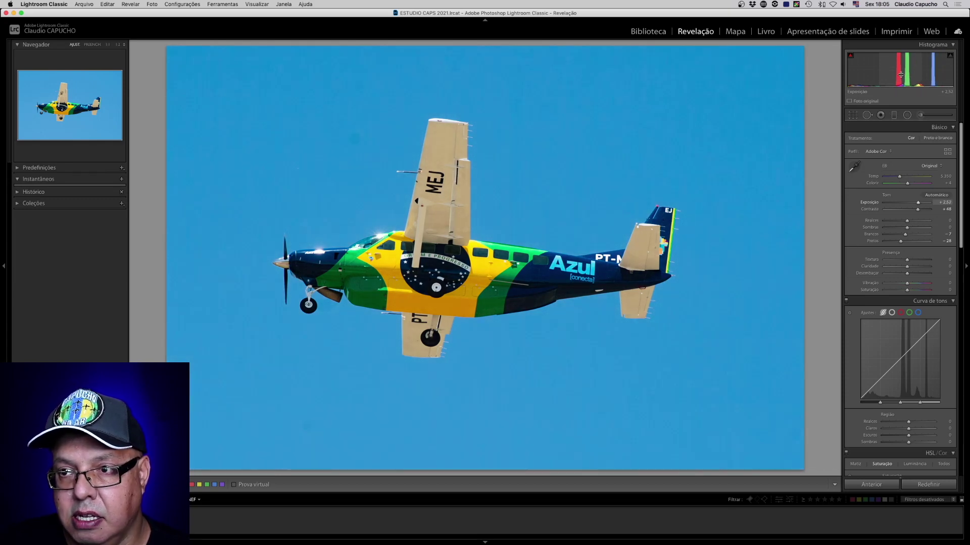
drag(857, 71, 858, 71)
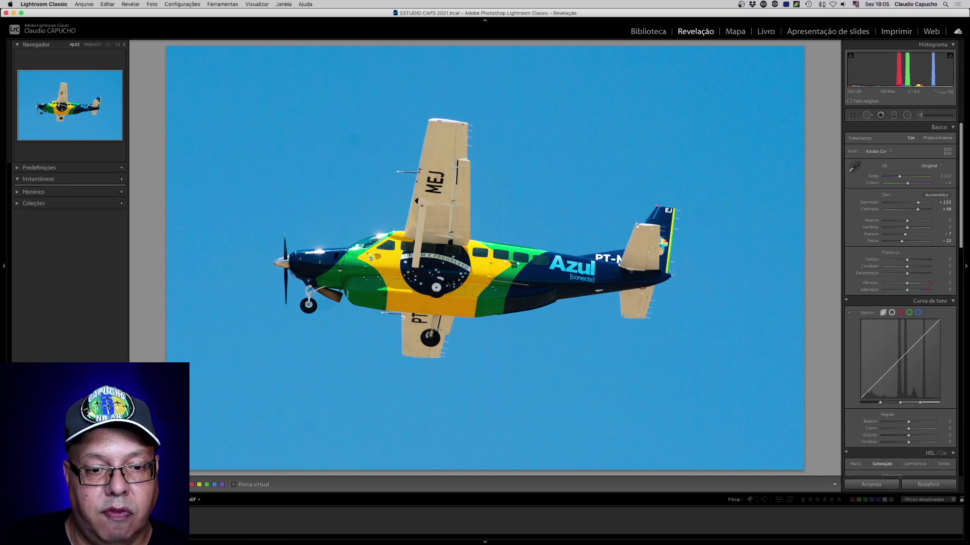
Go to the foggy valley photo and set exposure to −0.44, highlights to −44 and contrast to +66
key(Right)
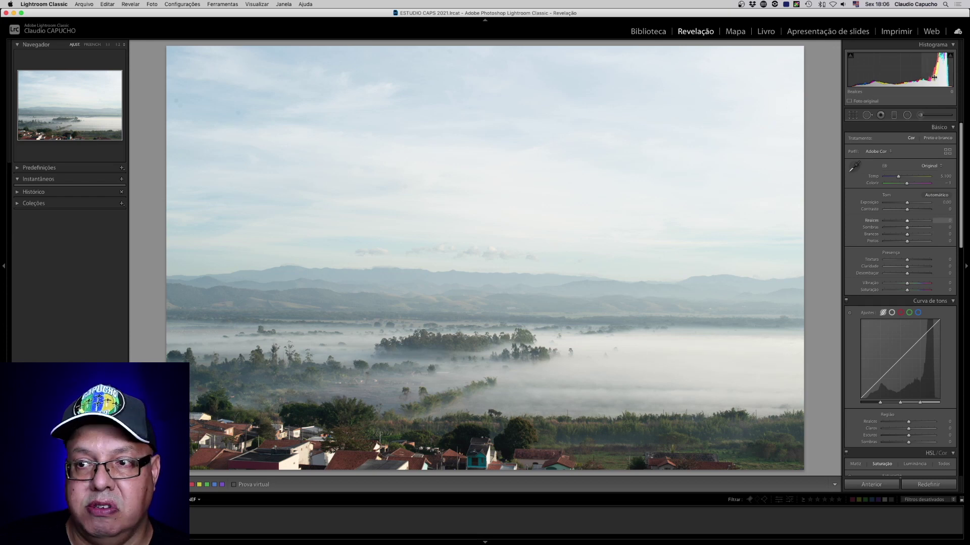
drag(930, 75, 936, 75)
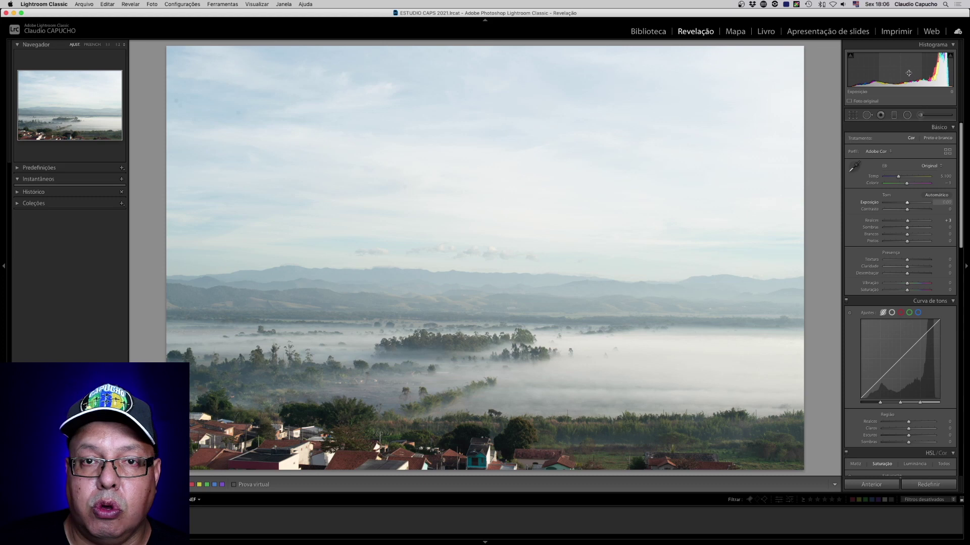
drag(909, 76, 900, 75)
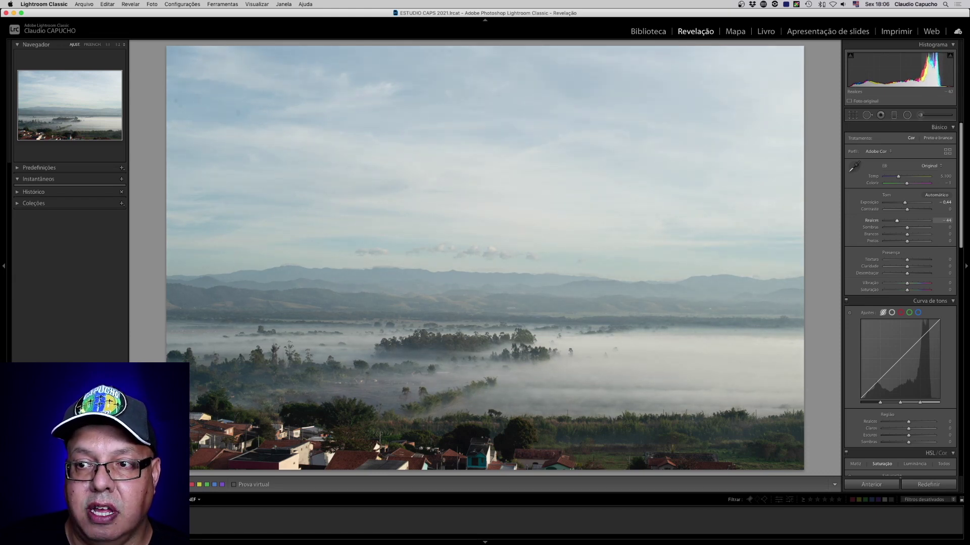
drag(924, 71, 925, 71)
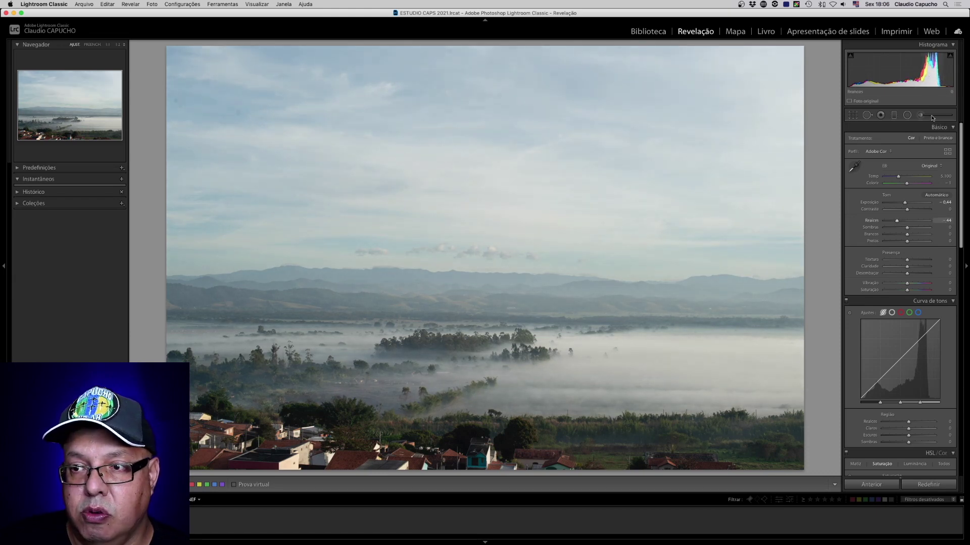
click(918, 209)
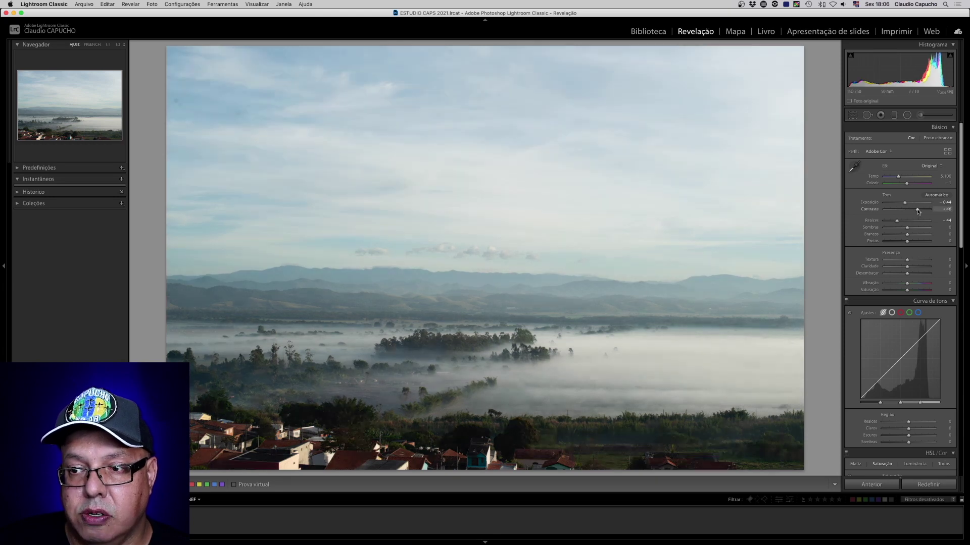
drag(918, 212, 925, 211)
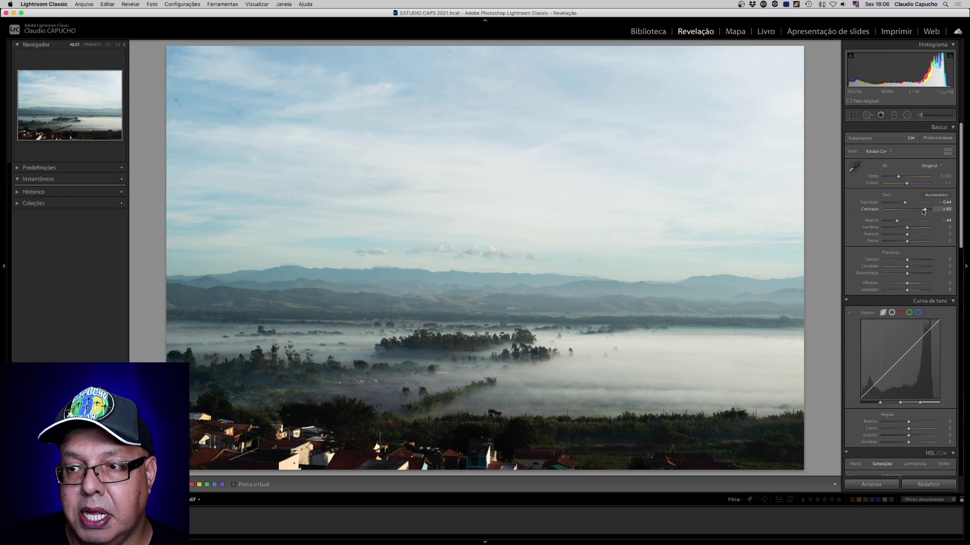
mouse_move(925, 210)
mouse_down()
mouse_move(932, 212)
mouse_move(922, 211)
mouse_up()
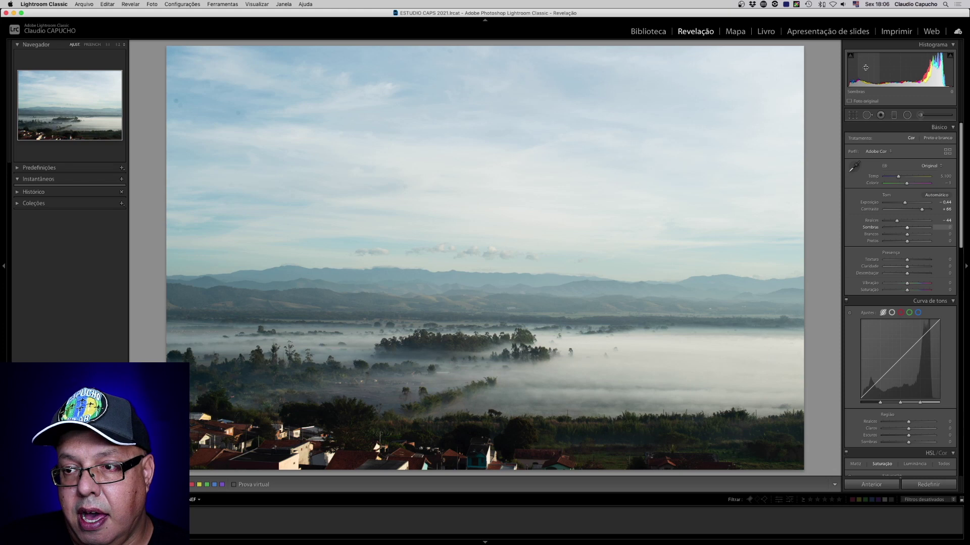
Refine the foggy valley photo with shadows +100, exposure −1.04, highlights −52, whites −17 and contrast +100
drag(861, 75, 904, 76)
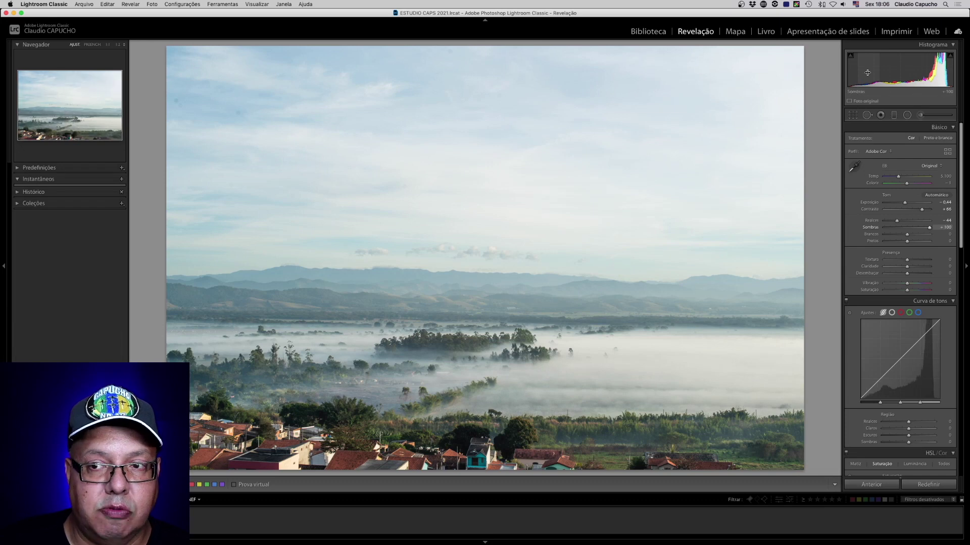
drag(919, 70, 909, 71)
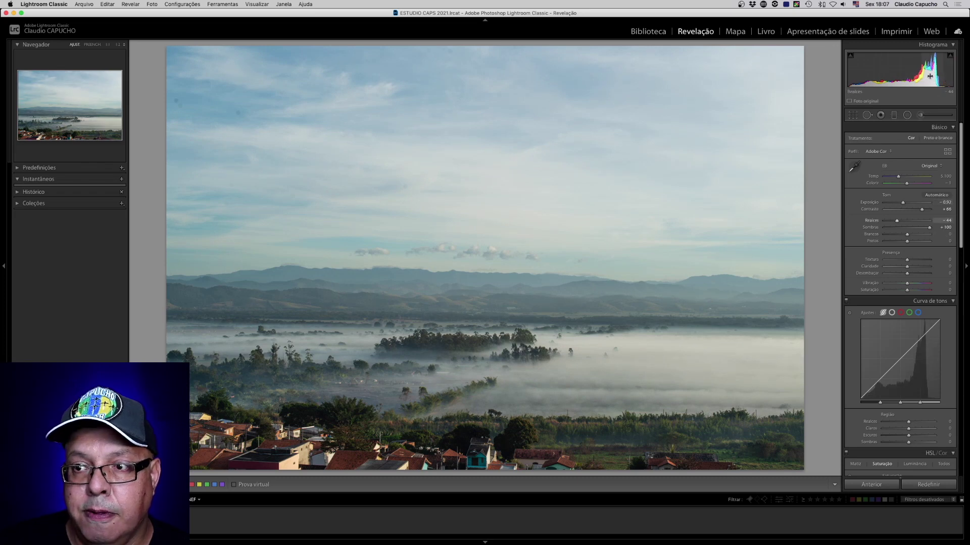
drag(932, 70, 929, 71)
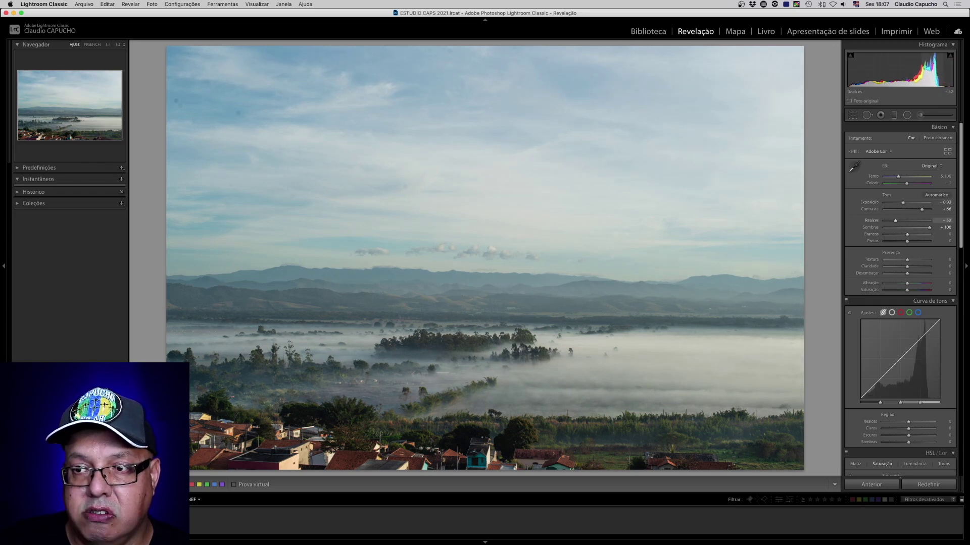
drag(938, 70, 931, 71)
drag(929, 207, 932, 211)
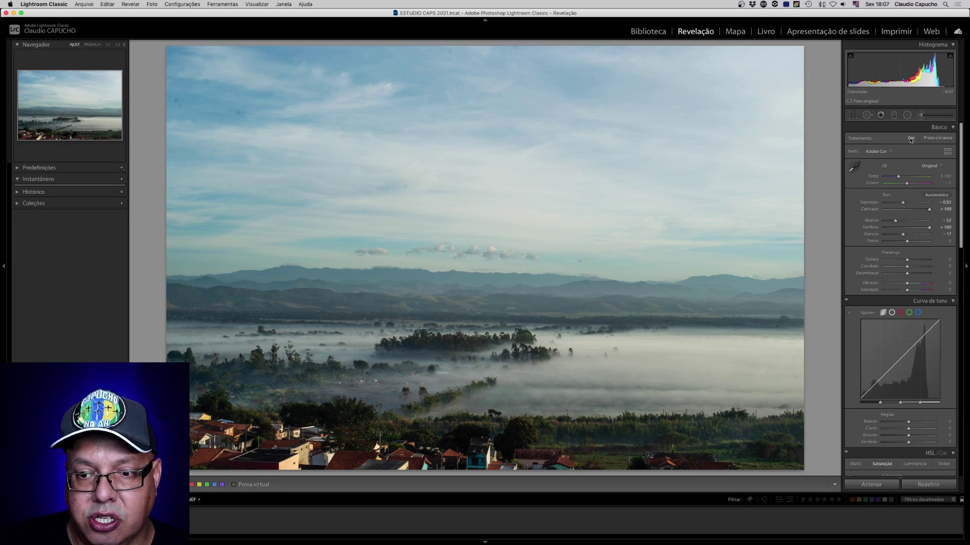
drag(914, 70, 908, 71)
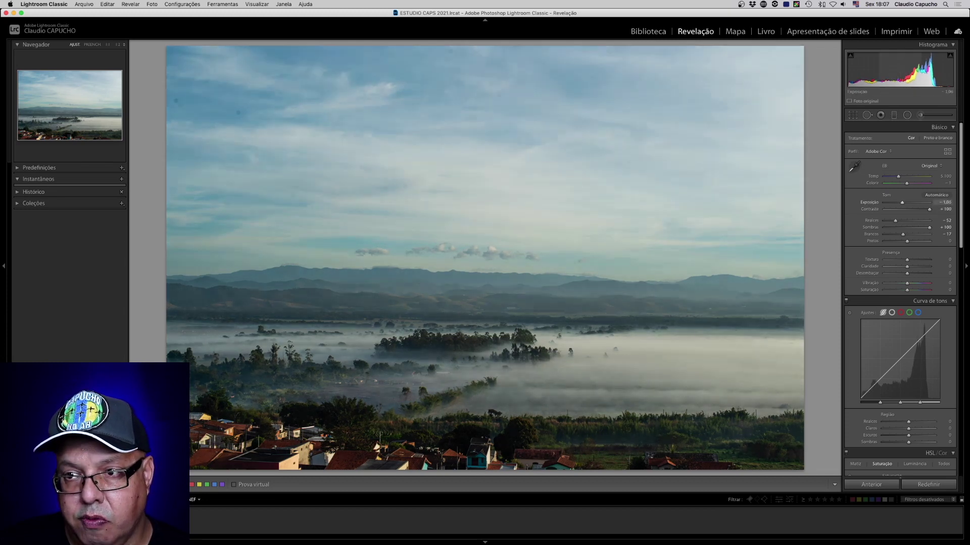
drag(908, 71, 909, 71)
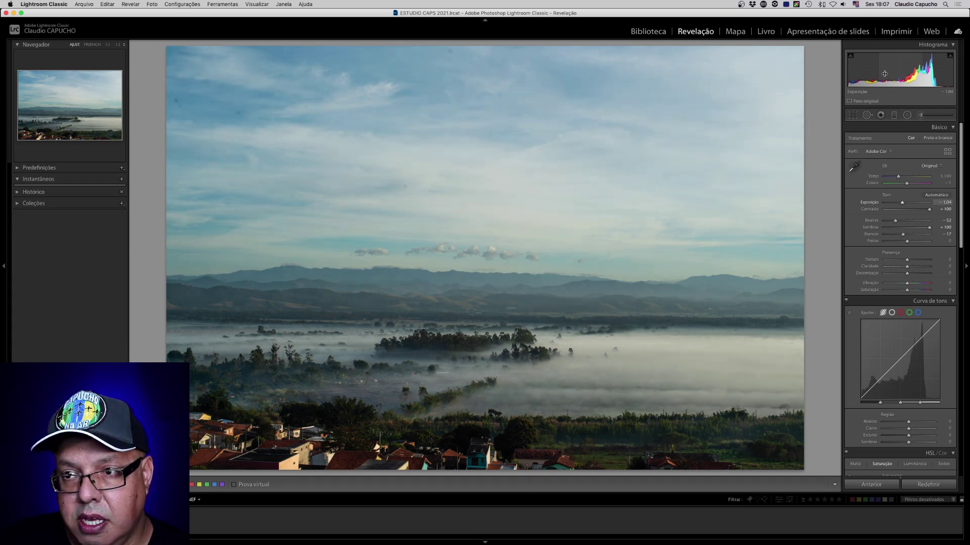
Compare the foggy valley photo and the Azul propeller plane photo before and after their edits
key(y)
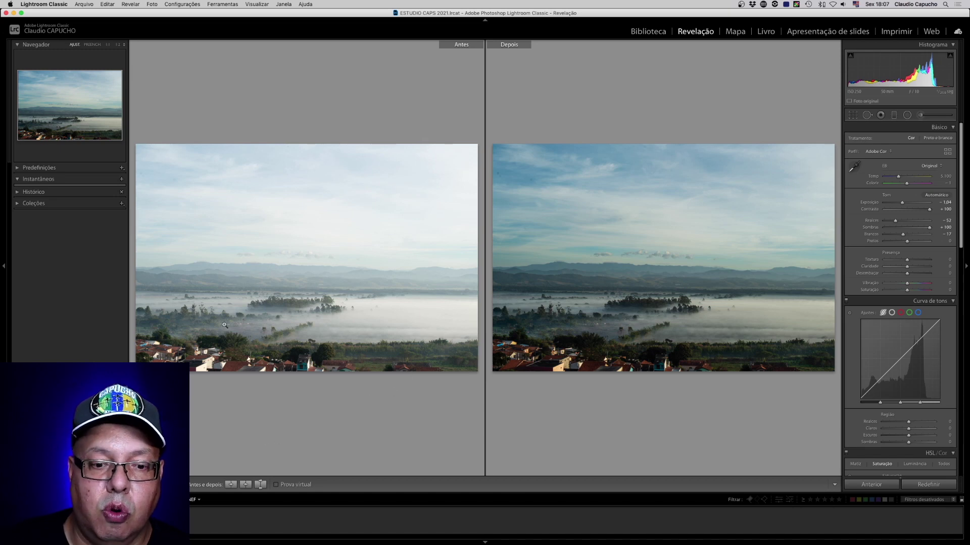
key(y)
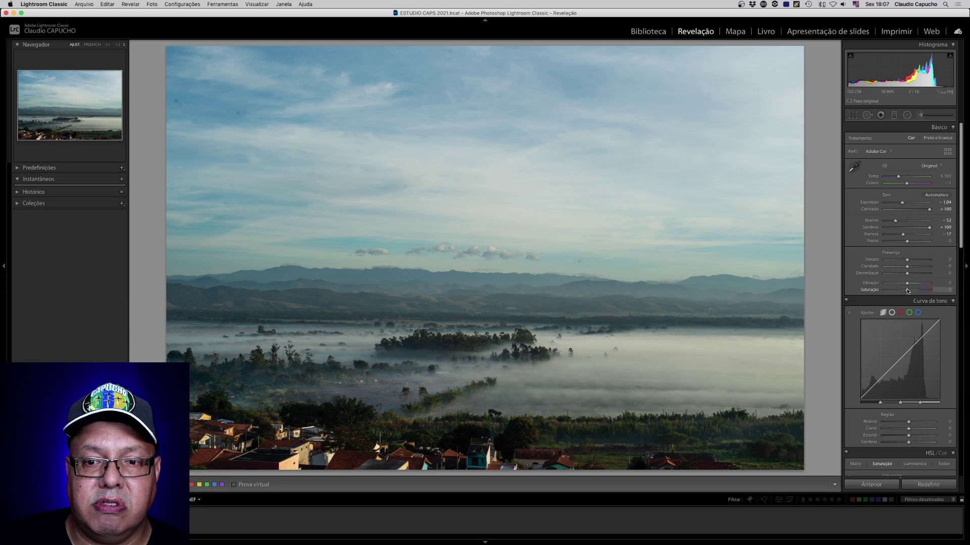
drag(906, 291, 908, 291)
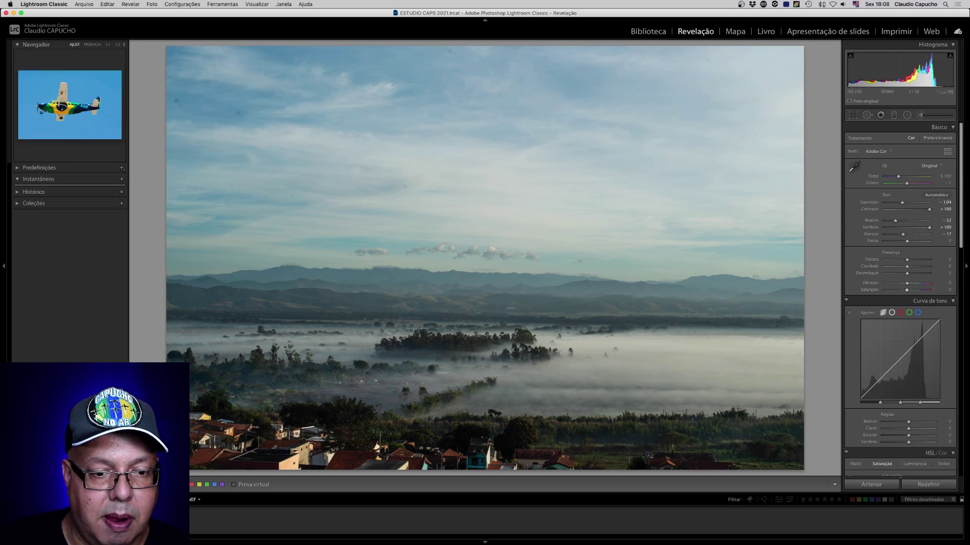
key(Right)
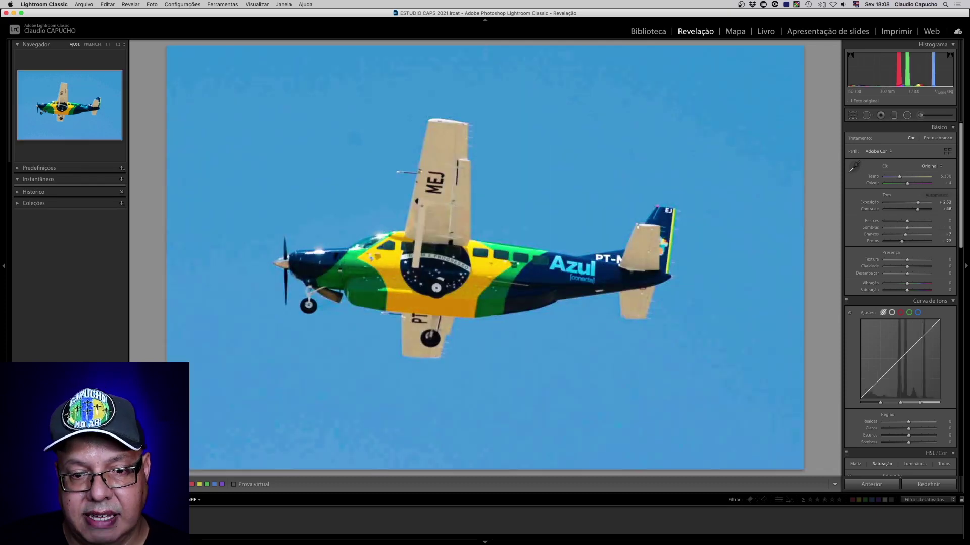
key(y)
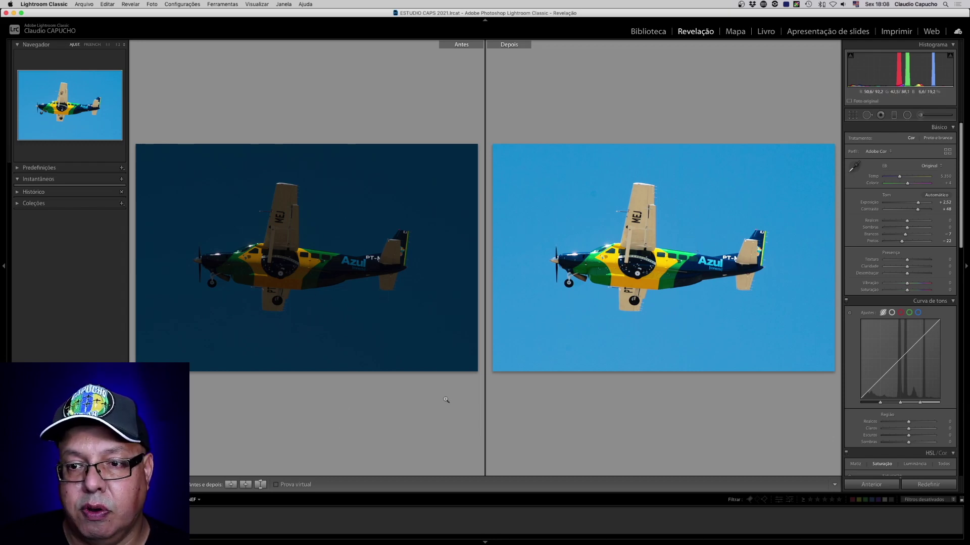
key(Right)
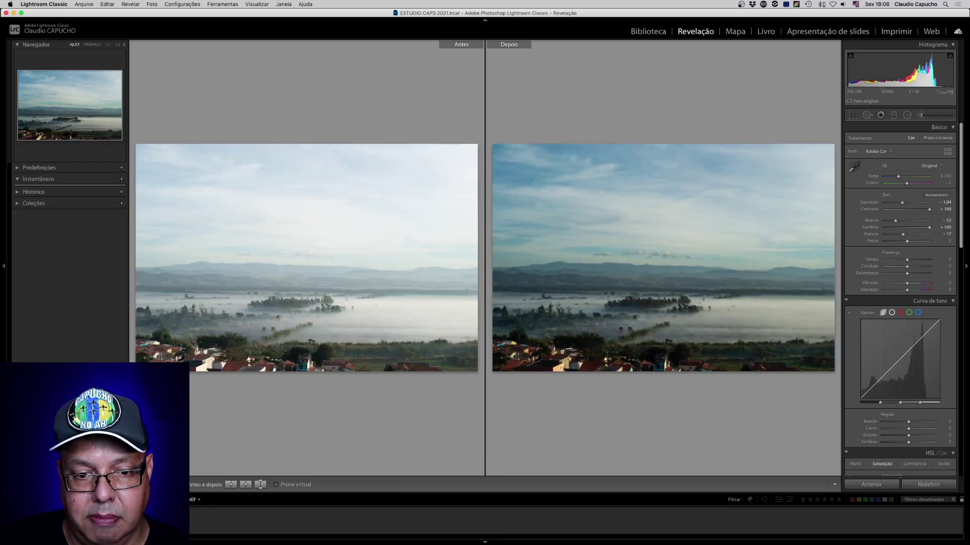
key(y)
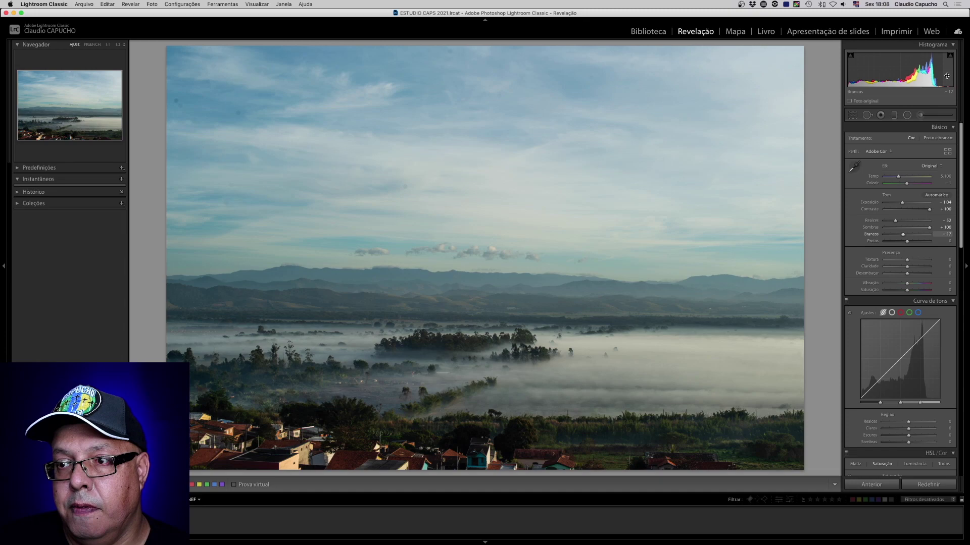
Try raising the foggy valley photo's whites to about +65 and lower them again
drag(917, 71, 942, 70)
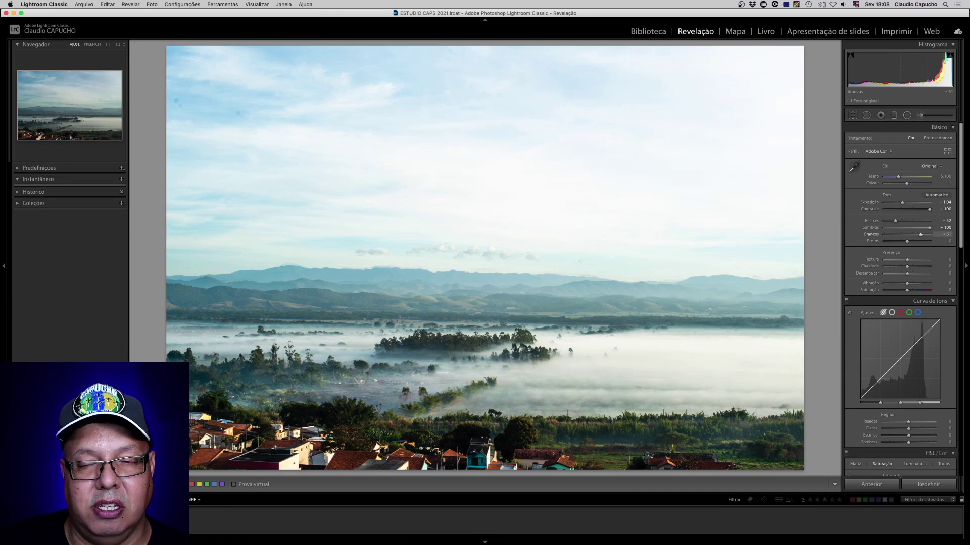
drag(942, 70, 924, 71)
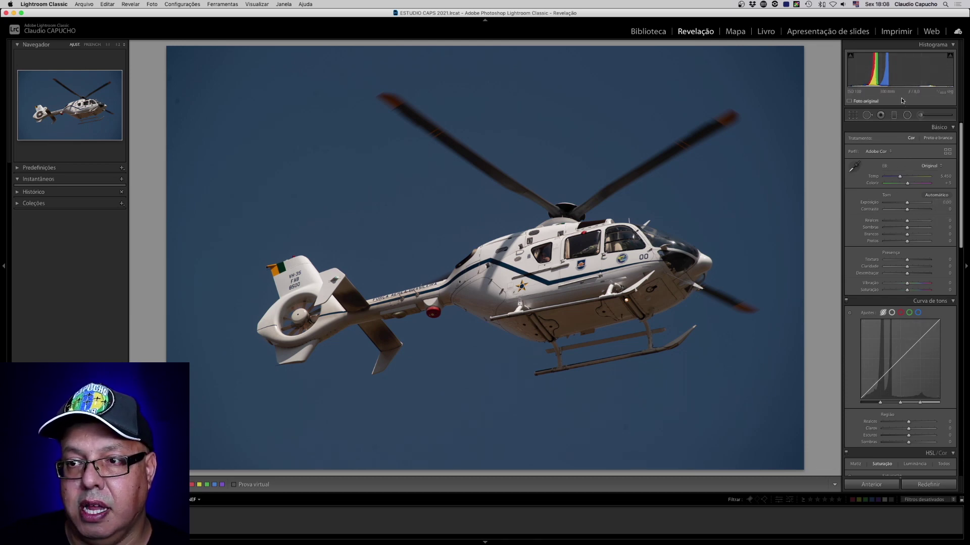
Set the white helicopter photo's exposure to +0.84, contrast to +66, blacks to −15 and whites to +6
drag(899, 71, 923, 71)
drag(907, 210, 921, 212)
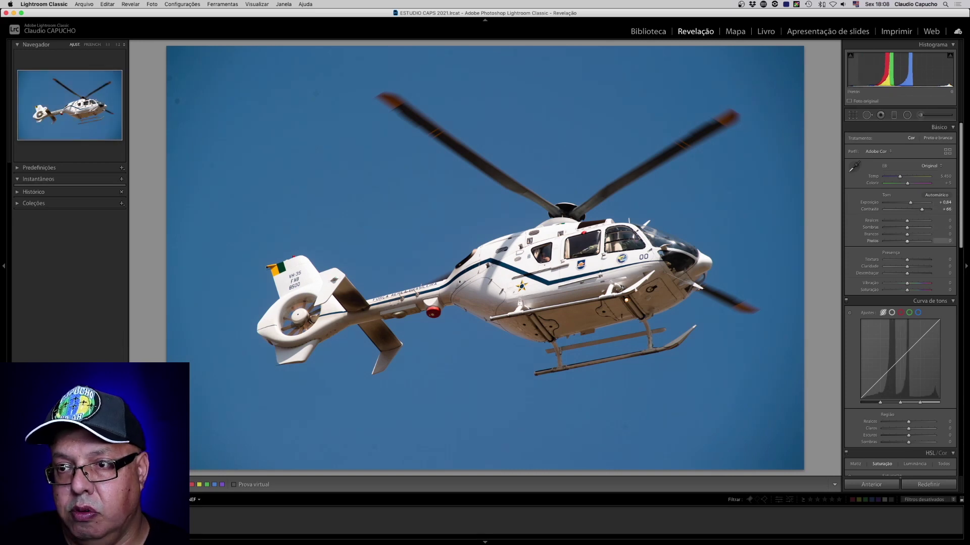
drag(856, 71, 855, 74)
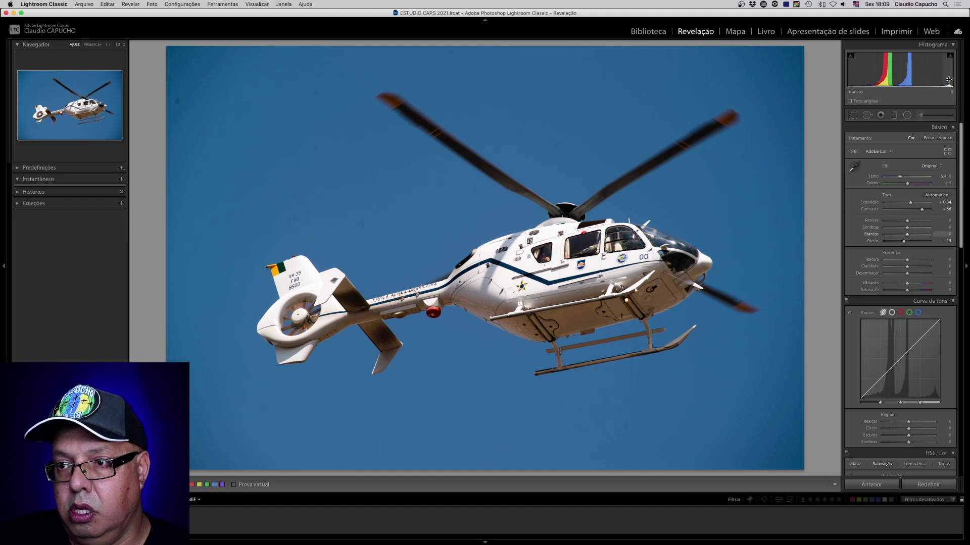
drag(935, 74, 940, 74)
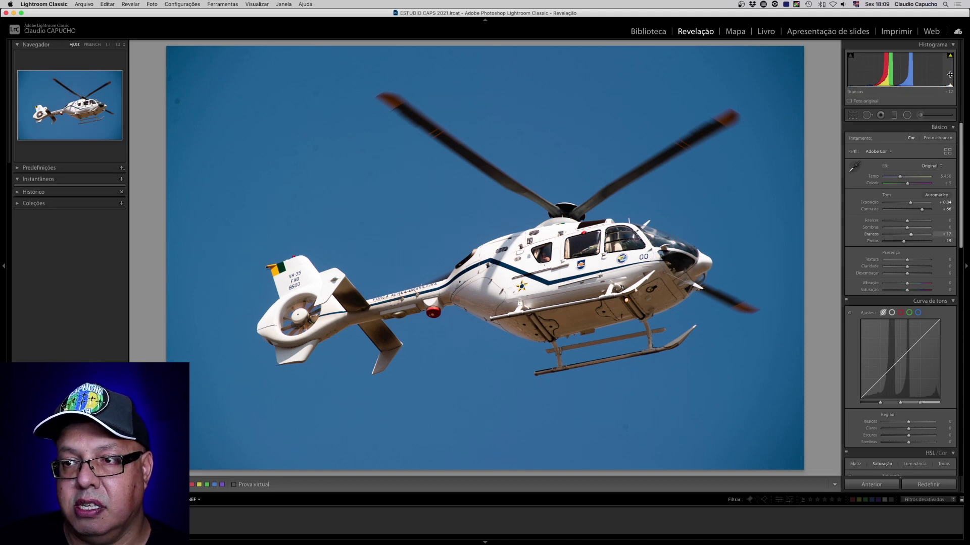
drag(940, 74, 933, 74)
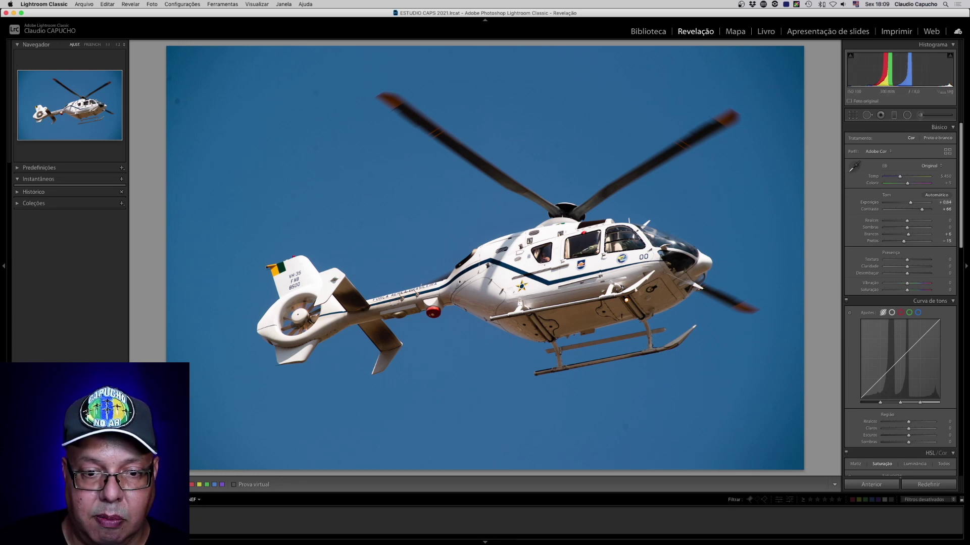
Compare the helicopter photo before and after, try whites at +18 and set them to +7
key(y)
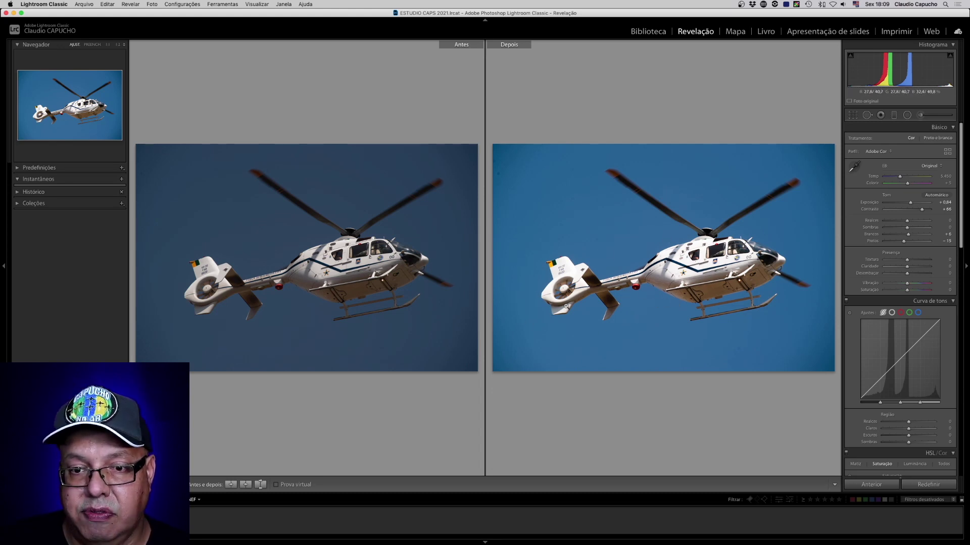
key(y)
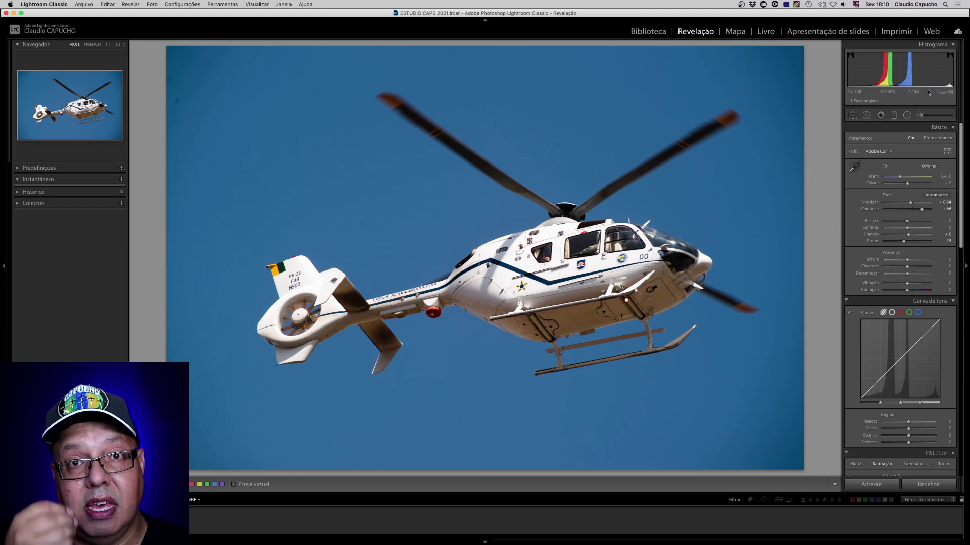
drag(941, 71, 949, 72)
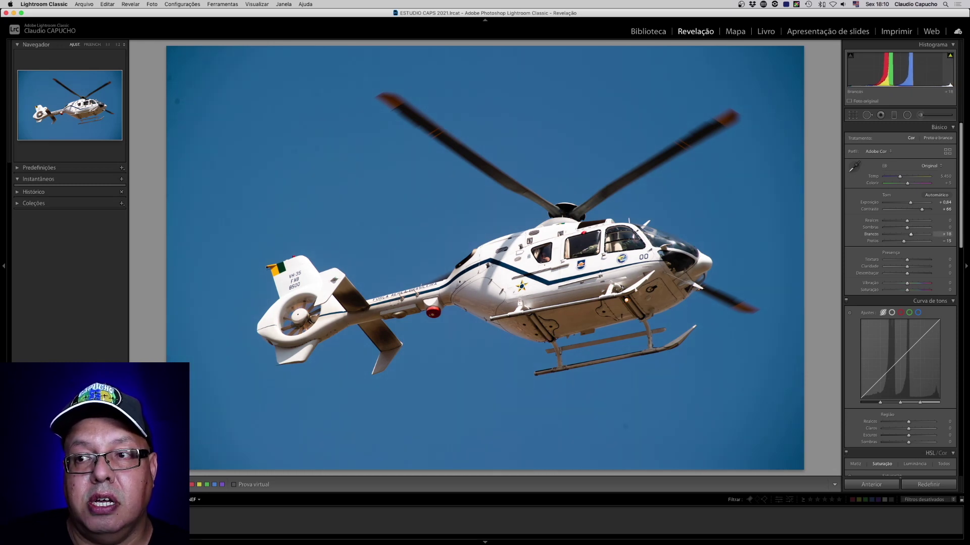
drag(949, 72, 950, 73)
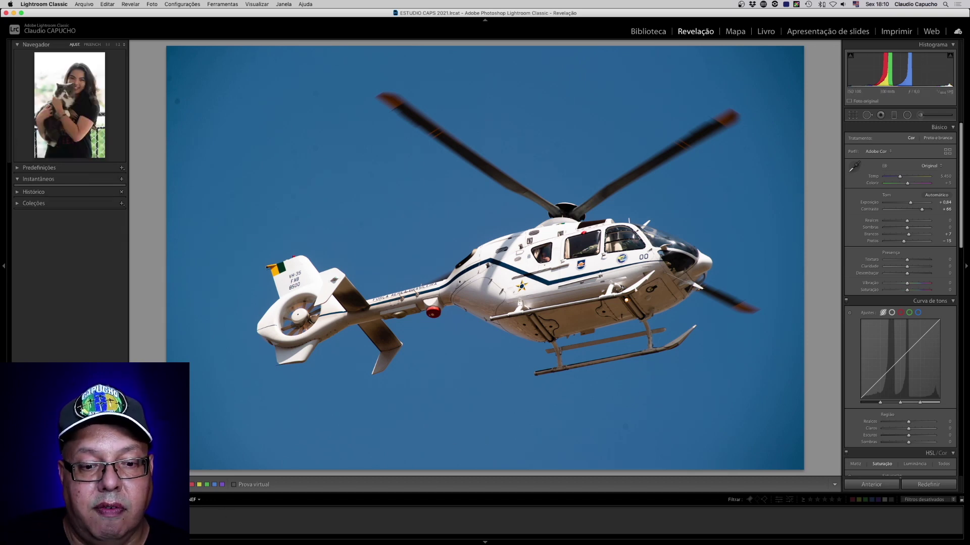
Go to the portrait of the woman holding a cat, set shadows to +100 and contrast to +60, and check the highlight clipping
key(Right)
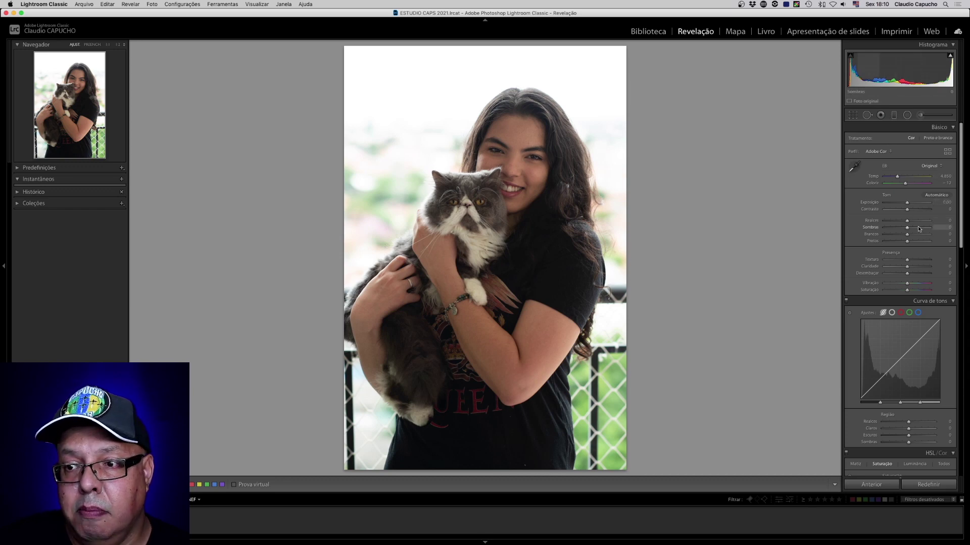
mouse_move(919, 229)
mouse_down()
mouse_move(905, 228)
mouse_move(931, 229)
mouse_up()
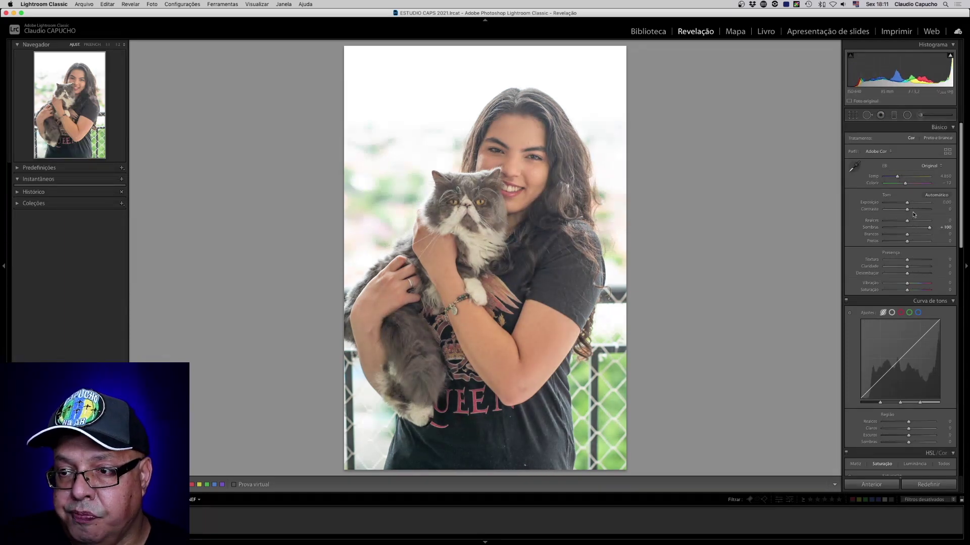
drag(913, 213, 920, 213)
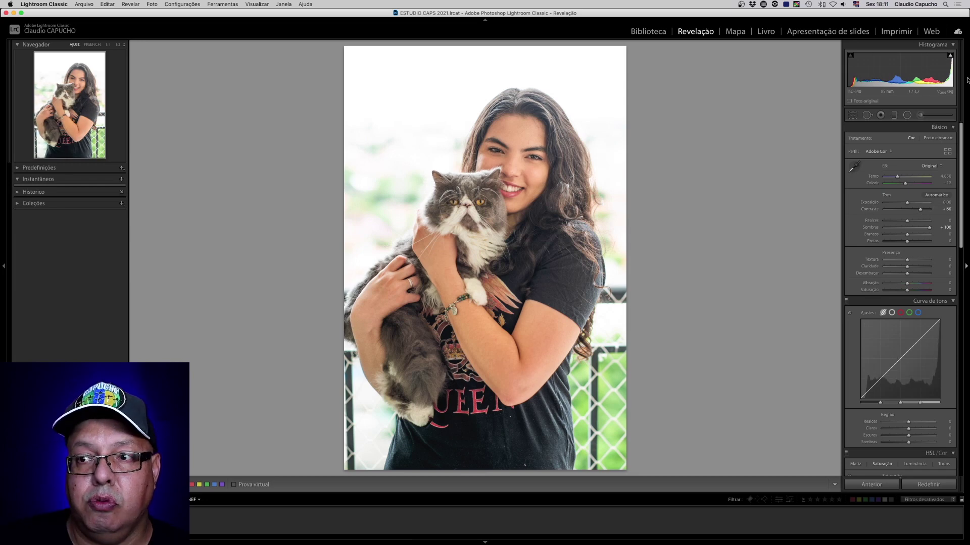
mouse_move(950, 58)
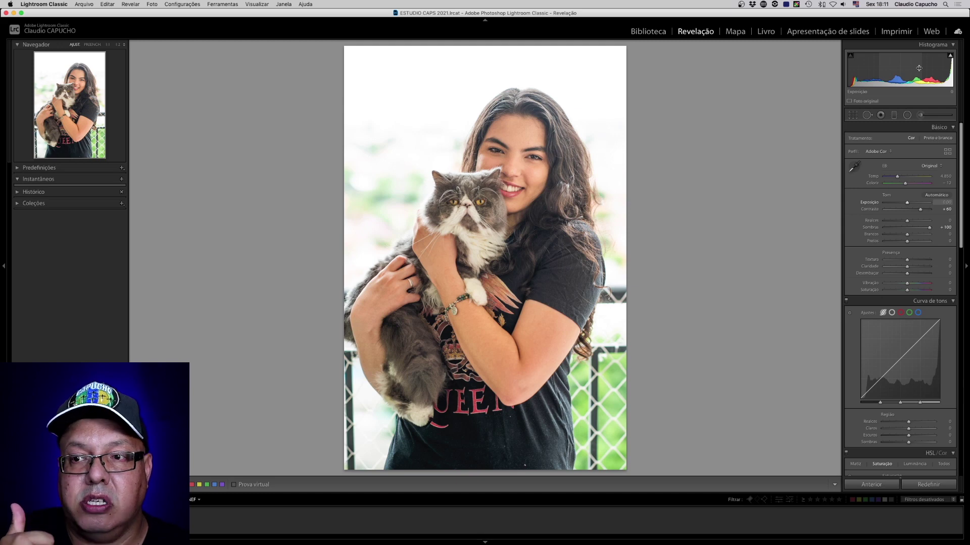
click(950, 57)
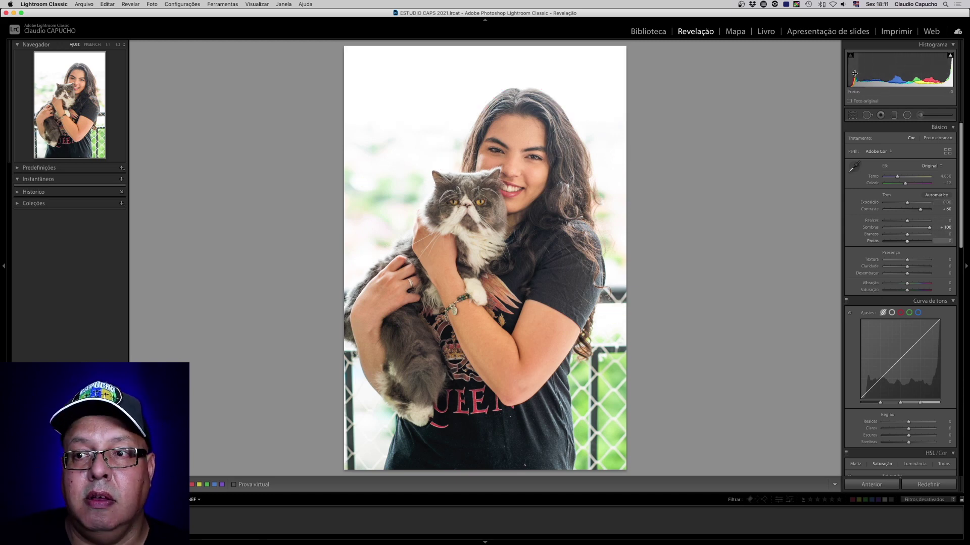
Lower the cat portrait's blacks to about −66 using the histogram and compare the photo before and after
drag(856, 81, 847, 78)
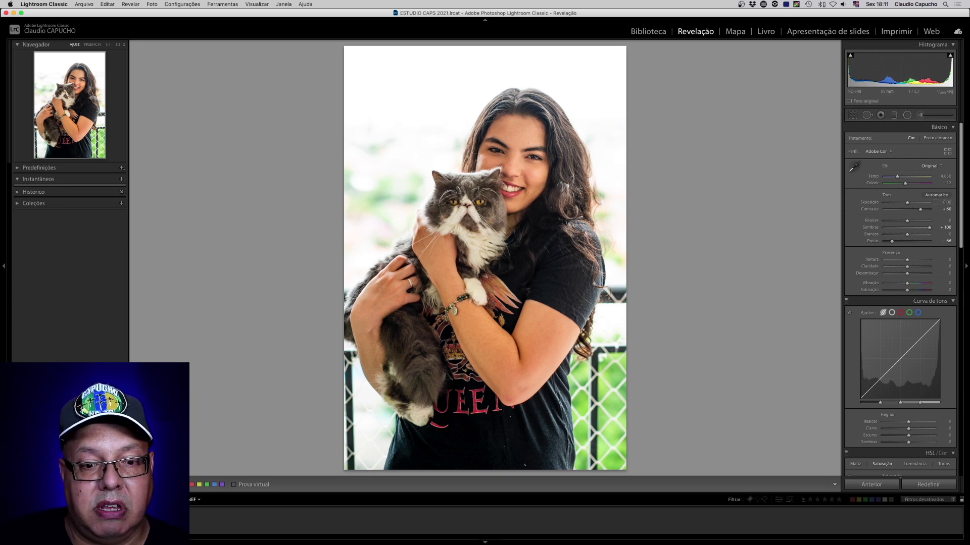
key(y)
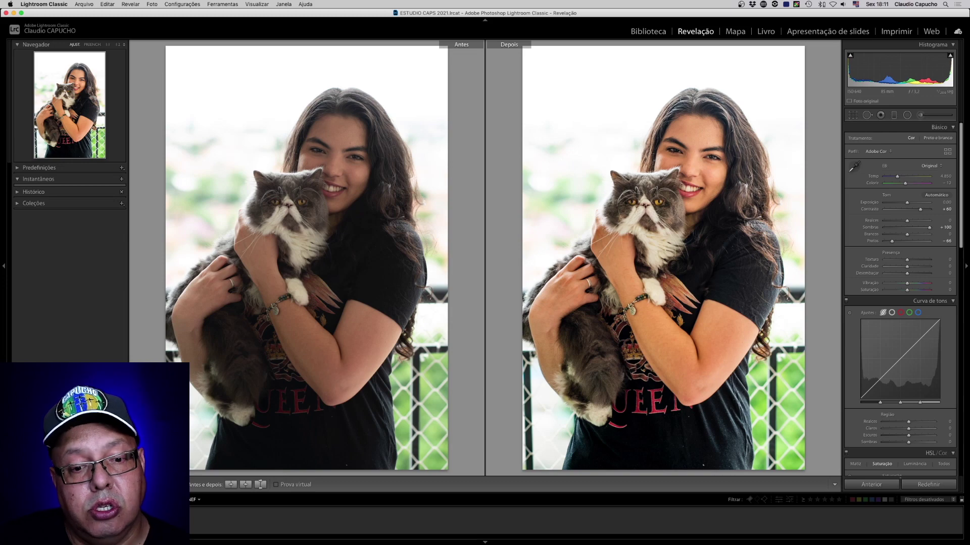
key(y)
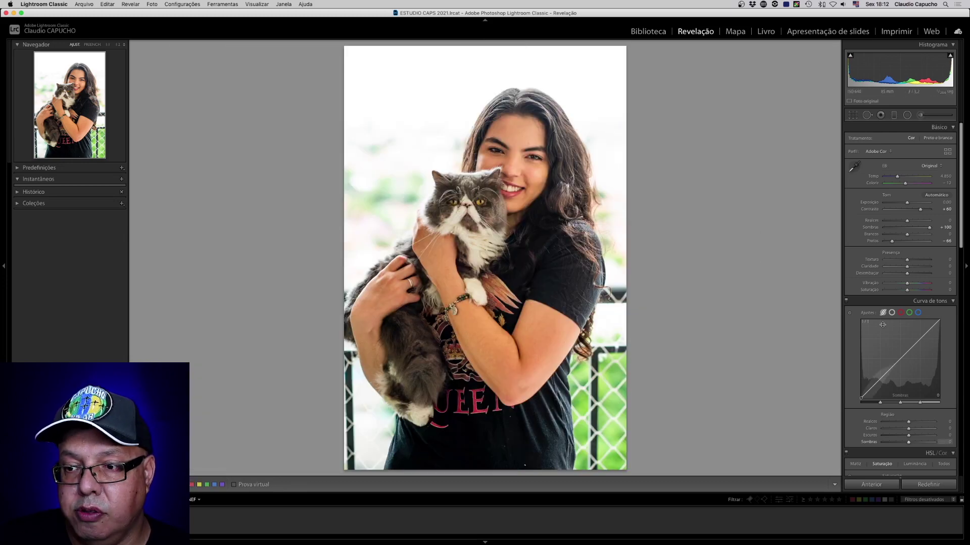
Set the cat portrait's saturation to −24 and contrast to +80, and compare the result with the original
drag(907, 291, 902, 291)
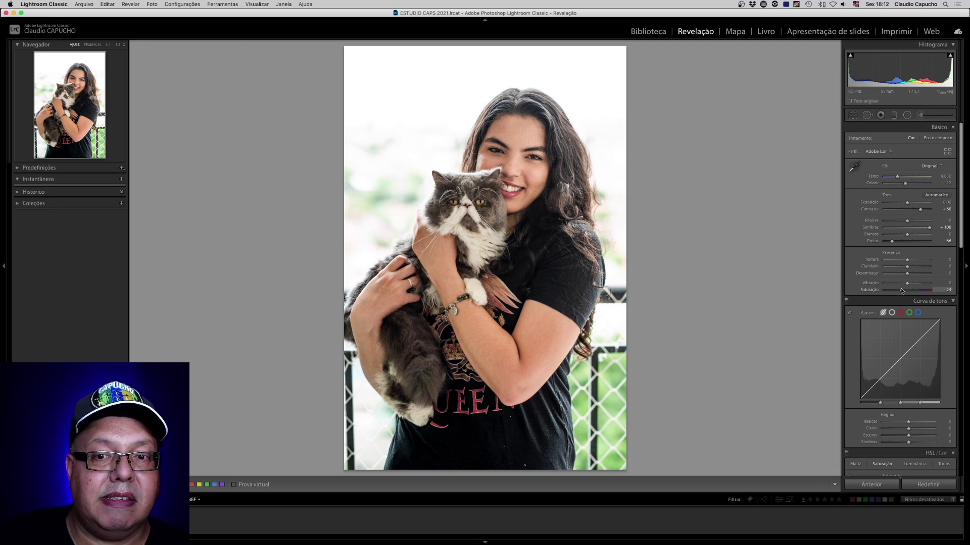
drag(920, 209, 926, 211)
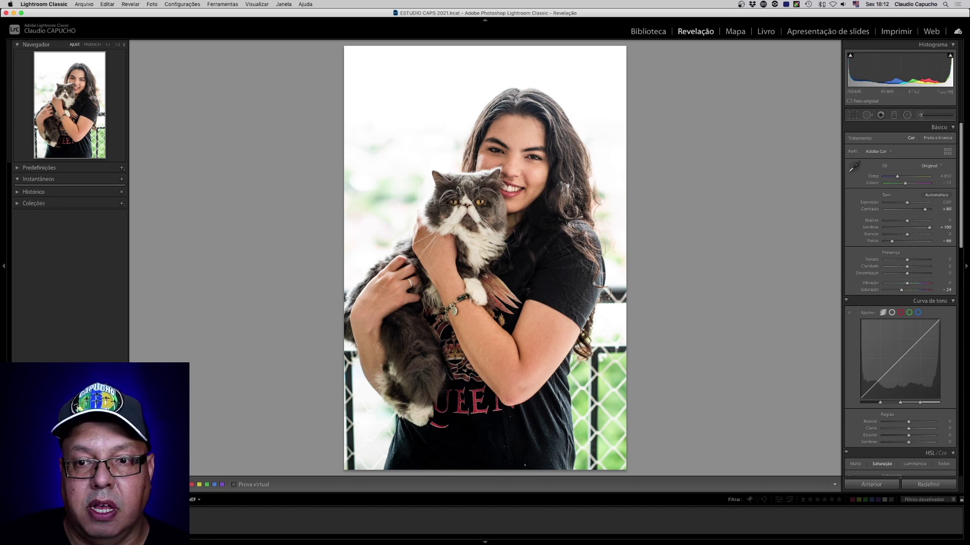
key(y)
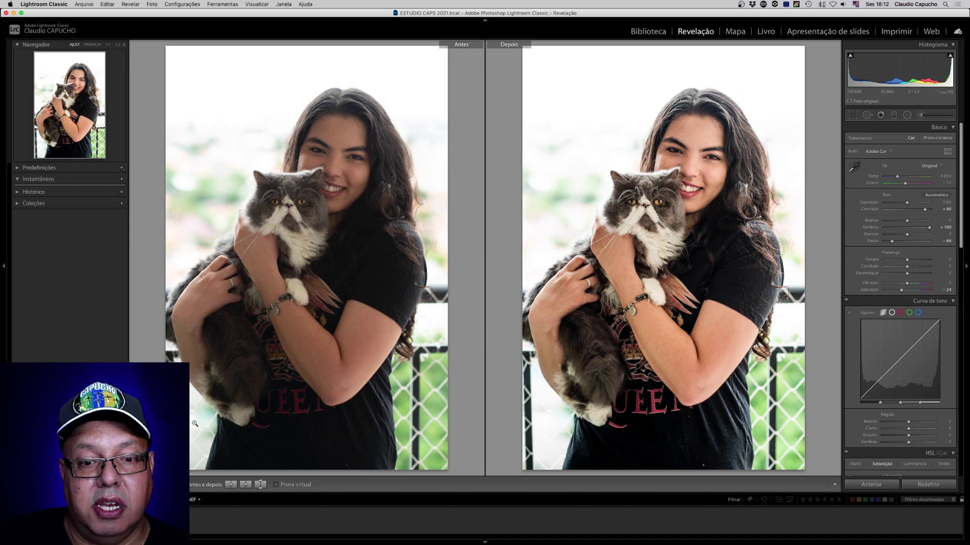
key(y)
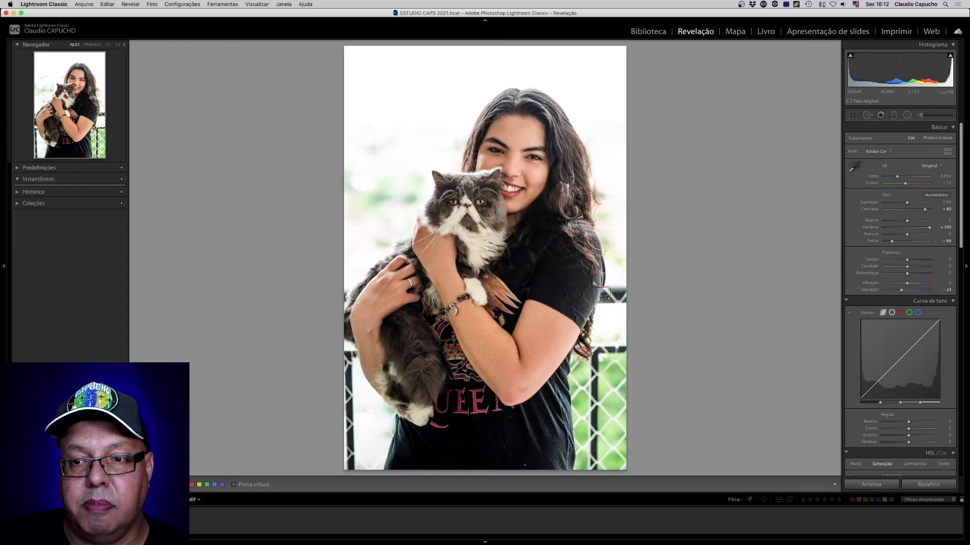